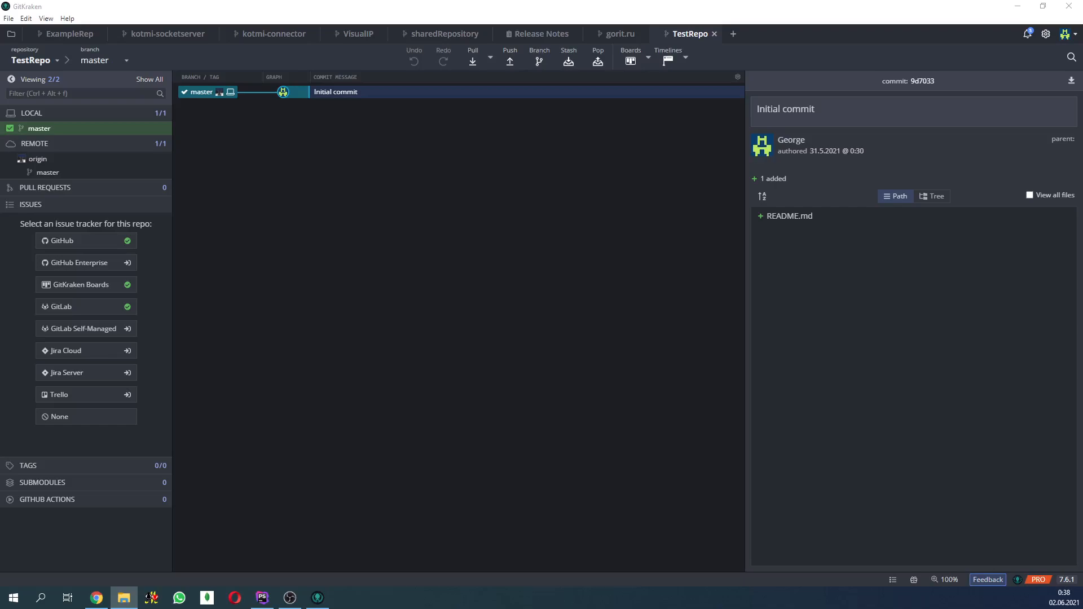
- Create a new text document named someProgmmm.txt in the local TestRepo folder
left_click_drag(0, 169, 733, 116)
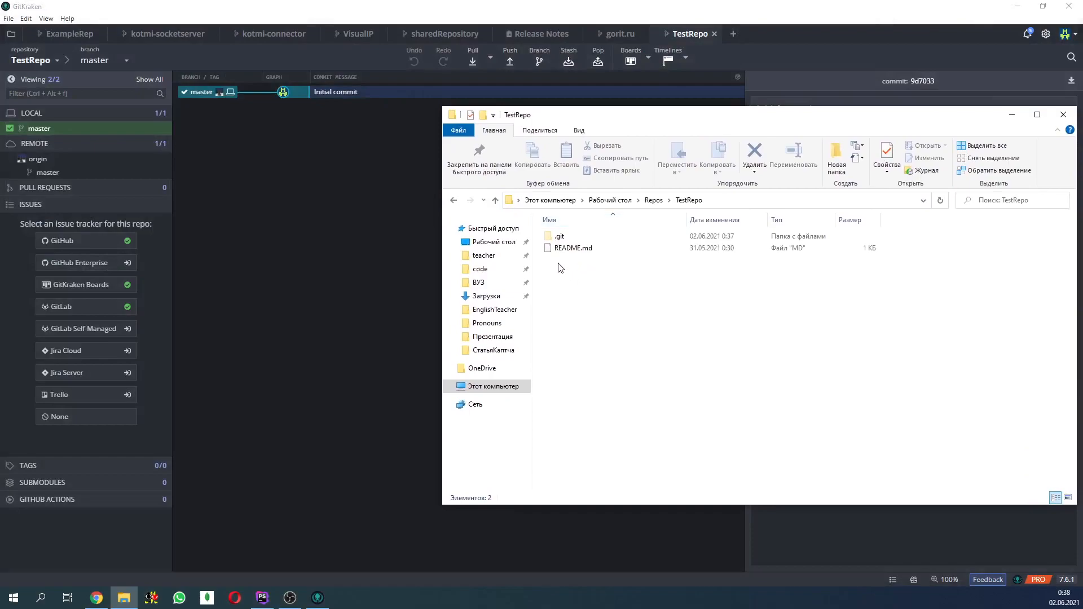
left_click_drag(616, 116, 579, 149)
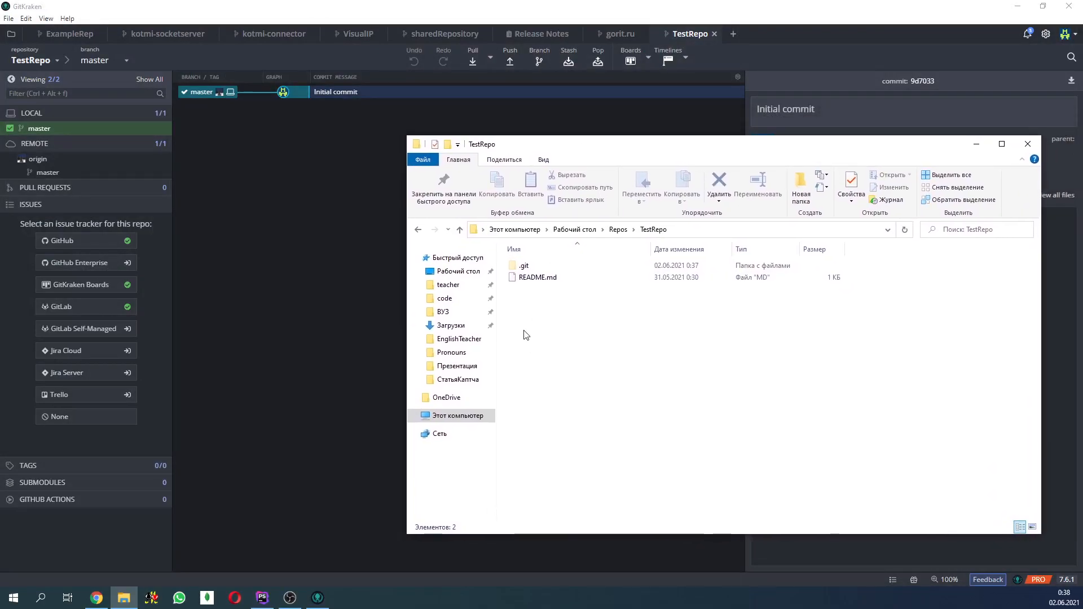
right_click(547, 313)
mouse_move(591, 491)
left_click(790, 557)
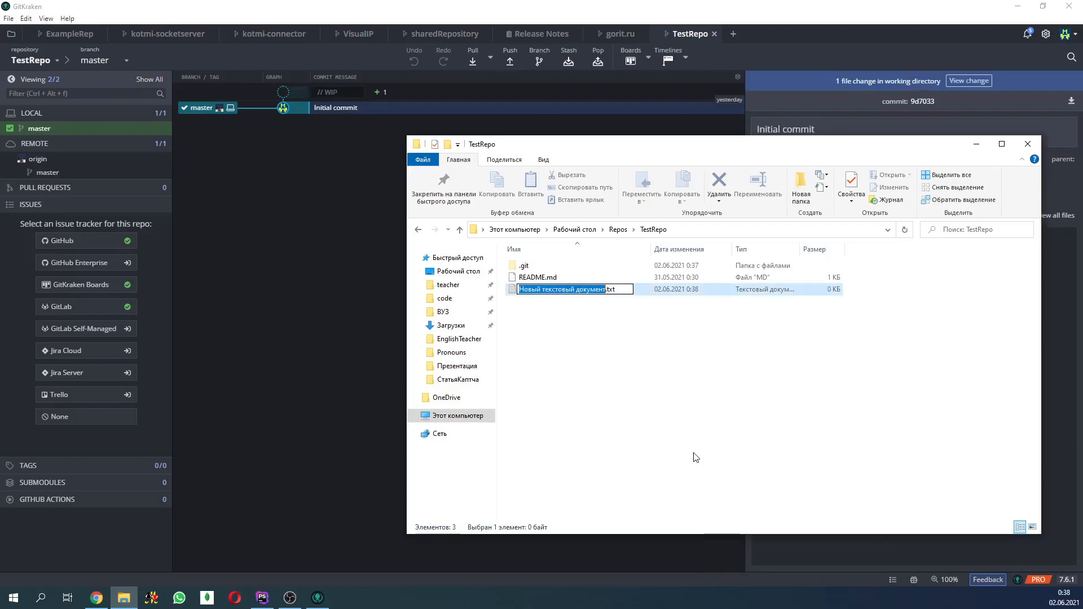
type("someProg")
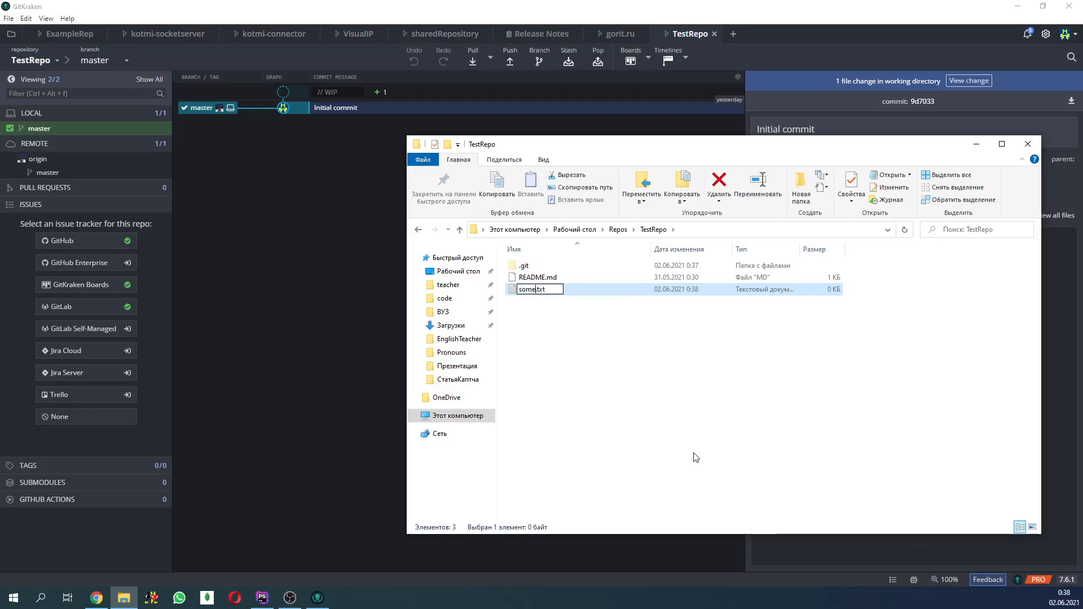
type("ma")
type("mmm")
key("Return")
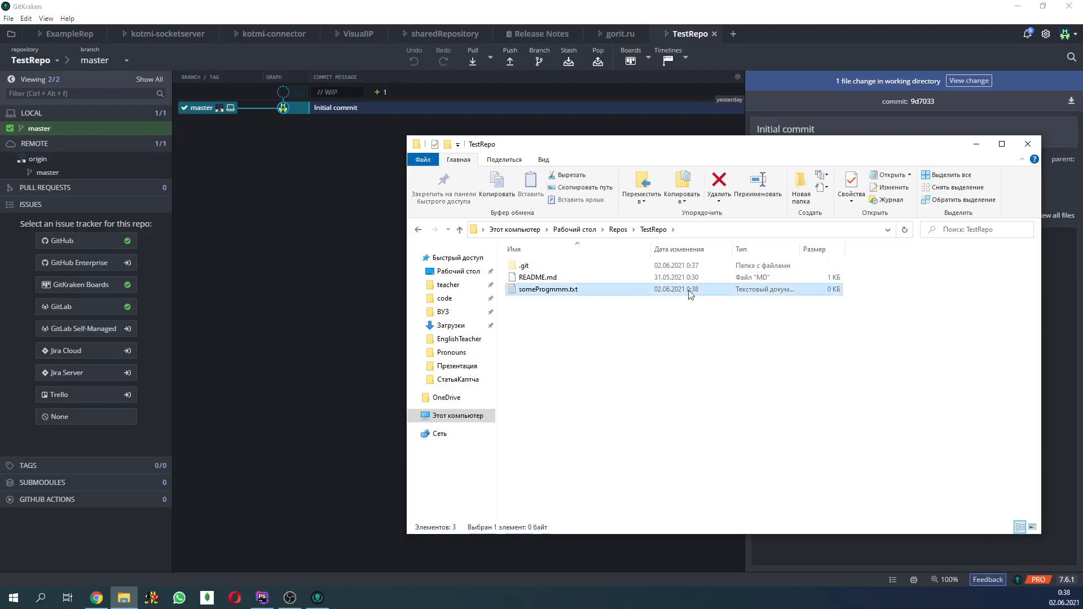
- Write console.log(1); and console.log(2); on separate lines in someProgmmm.txt, save the file and close it
left_click_drag(689, 148, 719, 172)
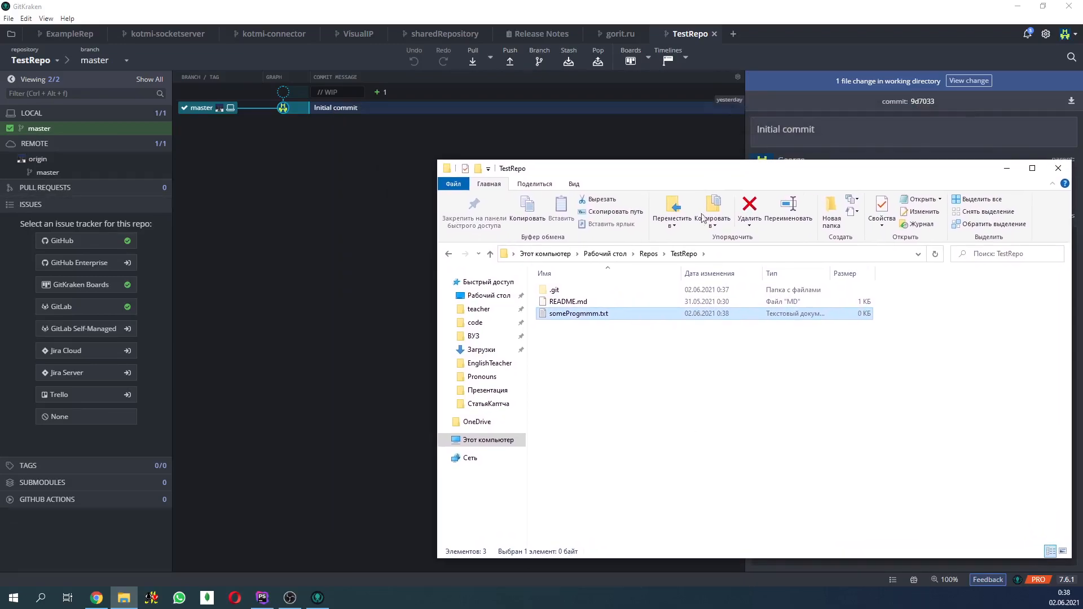
double_click(595, 314)
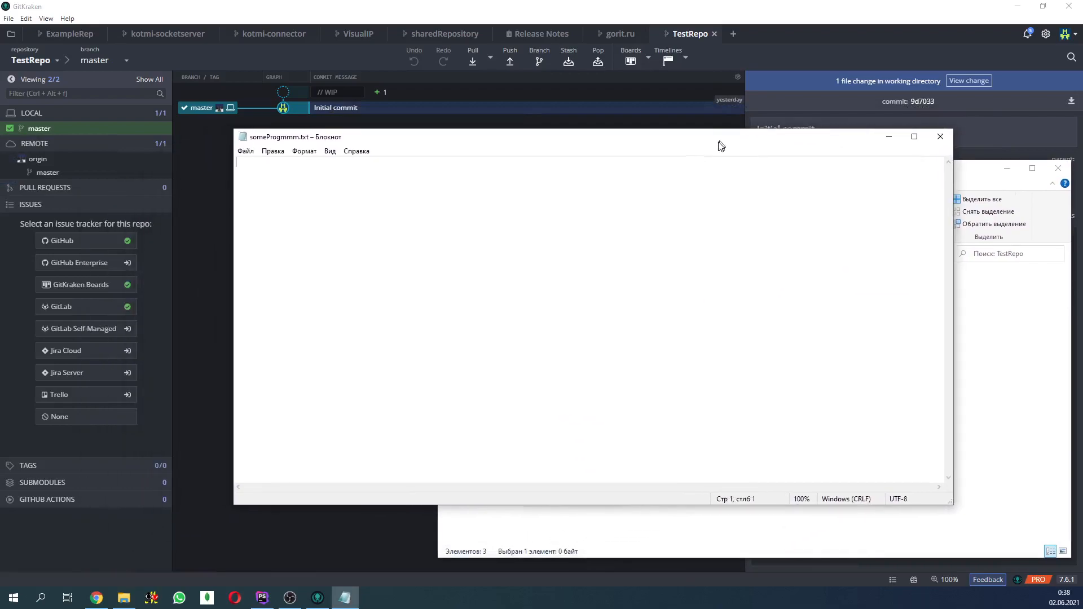
left_click_drag(723, 145, 621, 207)
type("console.log(1")
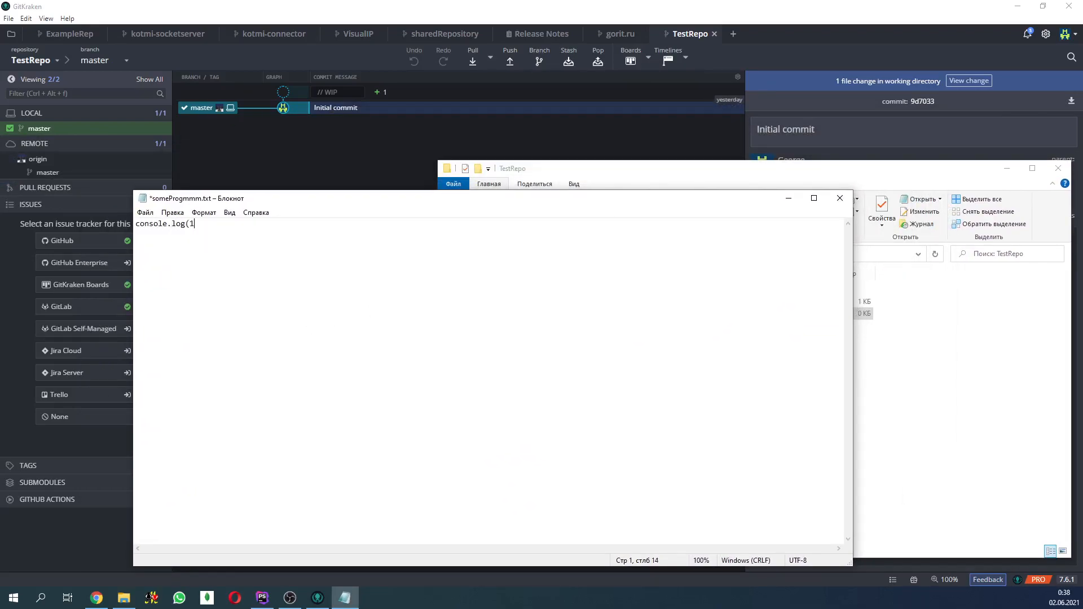
type("); ")
type("console.log(")
type("2);")
left_click(838, 198)
left_click(499, 308)
- Switch to GitKraken and review the uncommitted diff of someProgmmm.txt in the working directory
left_click(334, 181)
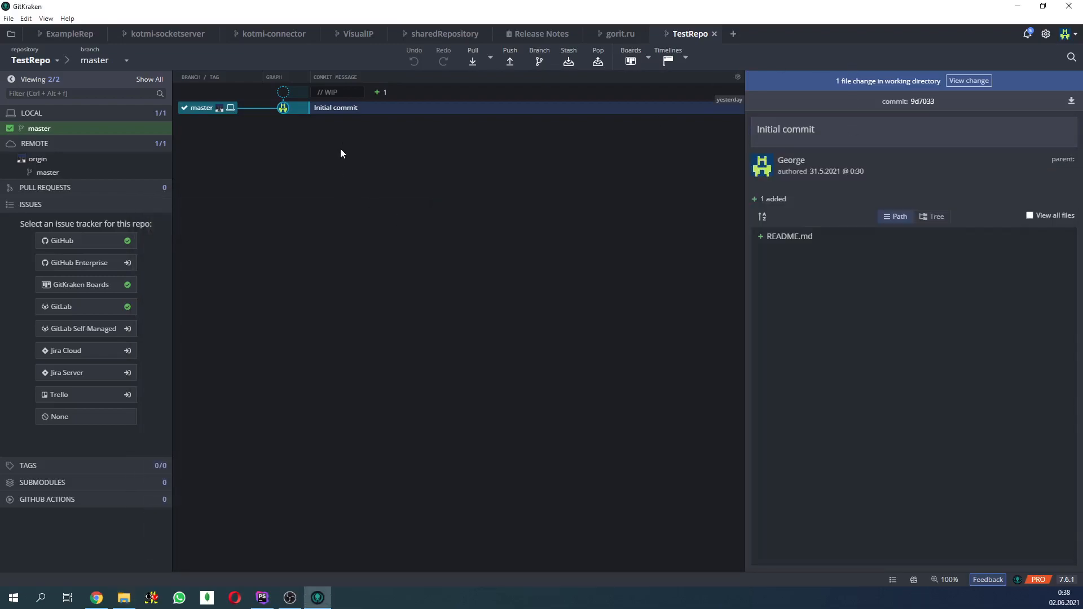
left_click(296, 95)
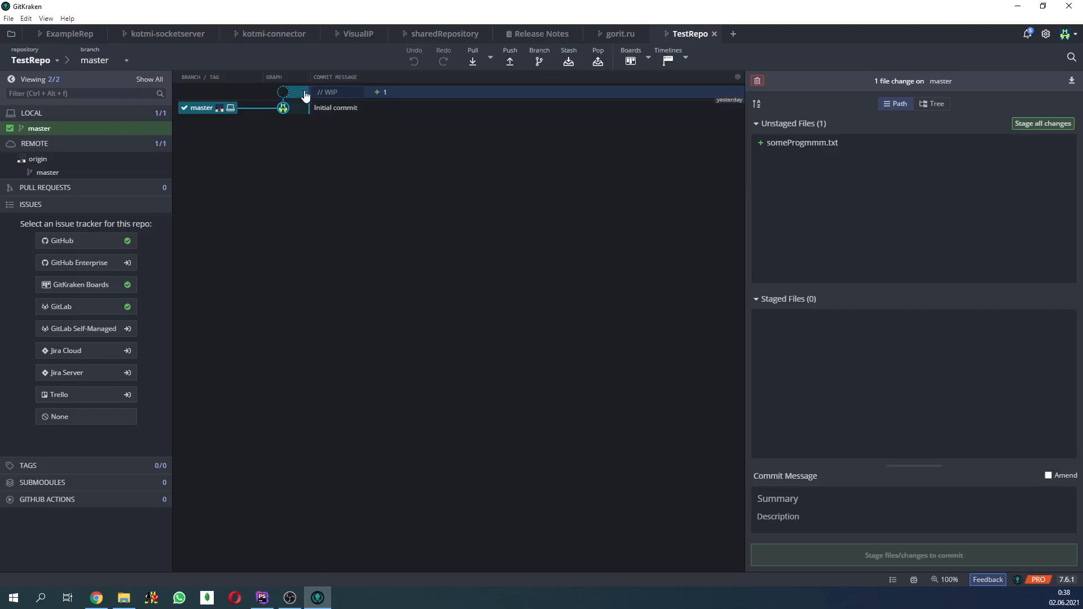
left_click(784, 144)
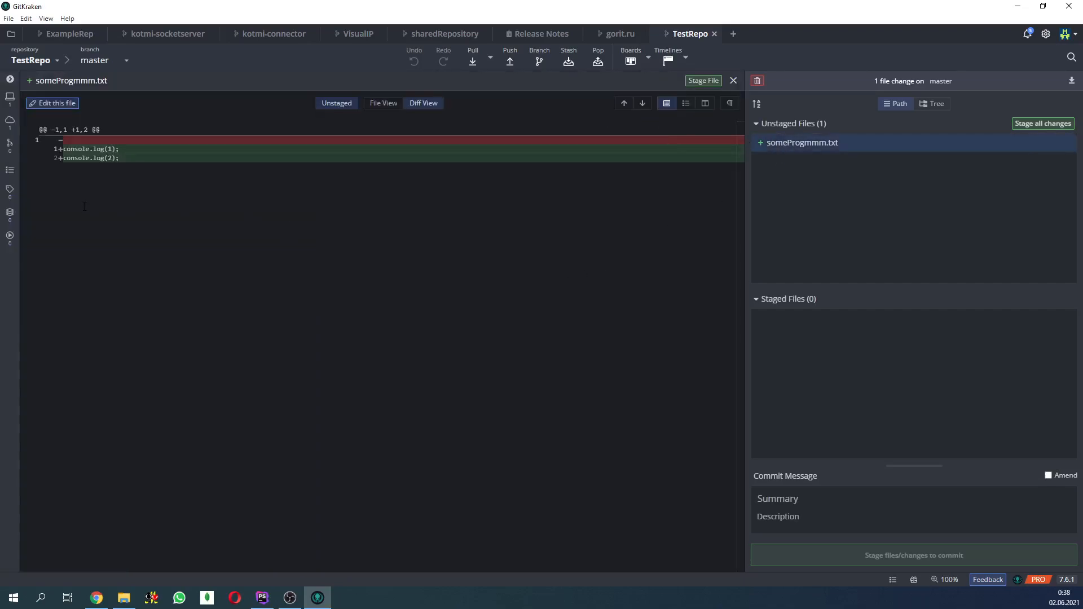
left_click_drag(133, 156, 66, 149)
left_click(142, 162)
left_click(734, 81)
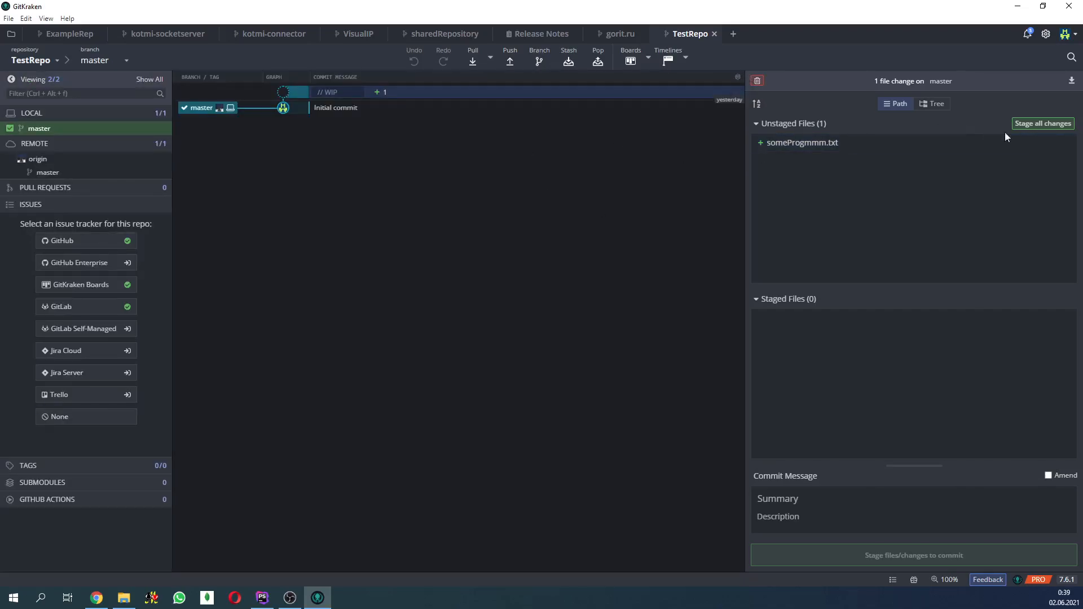
- Stage all changes and commit them to master with the summary "my first commit"
left_click(1042, 125)
left_click(804, 499)
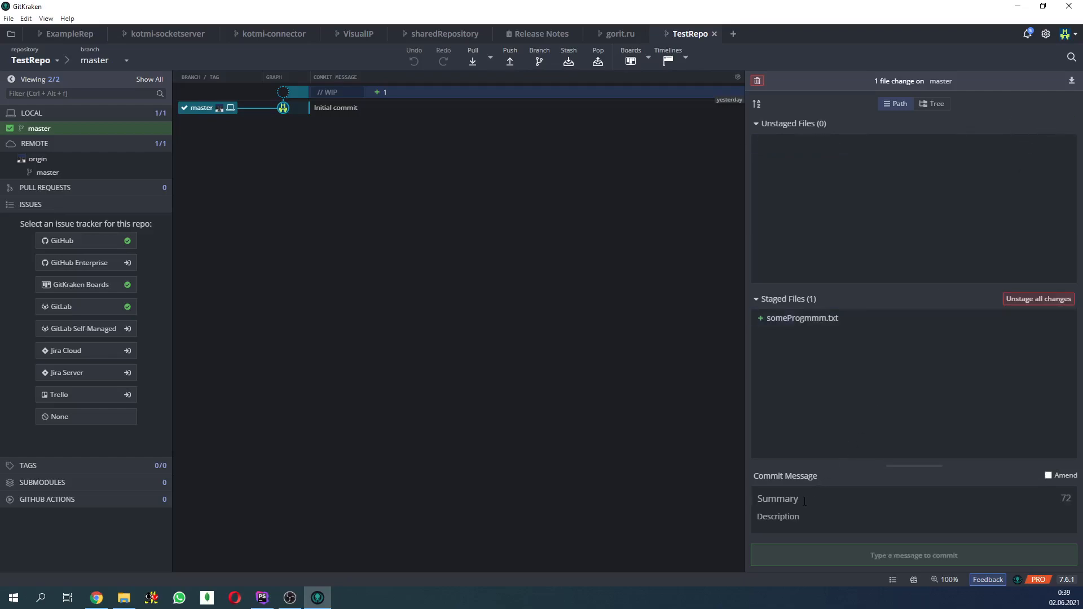
type("my ")
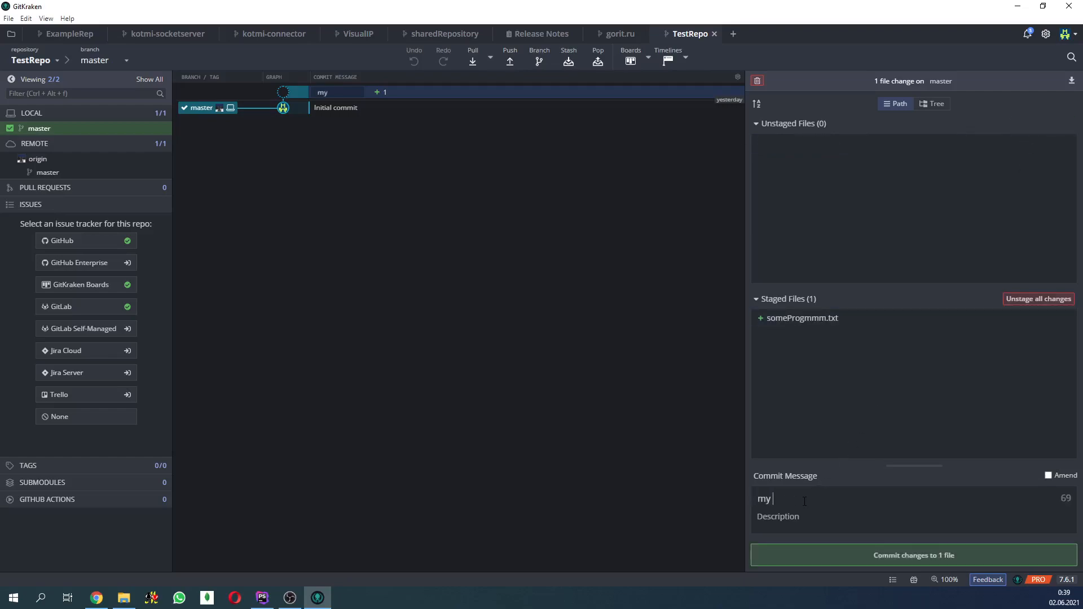
type("first commit")
left_click(859, 550)
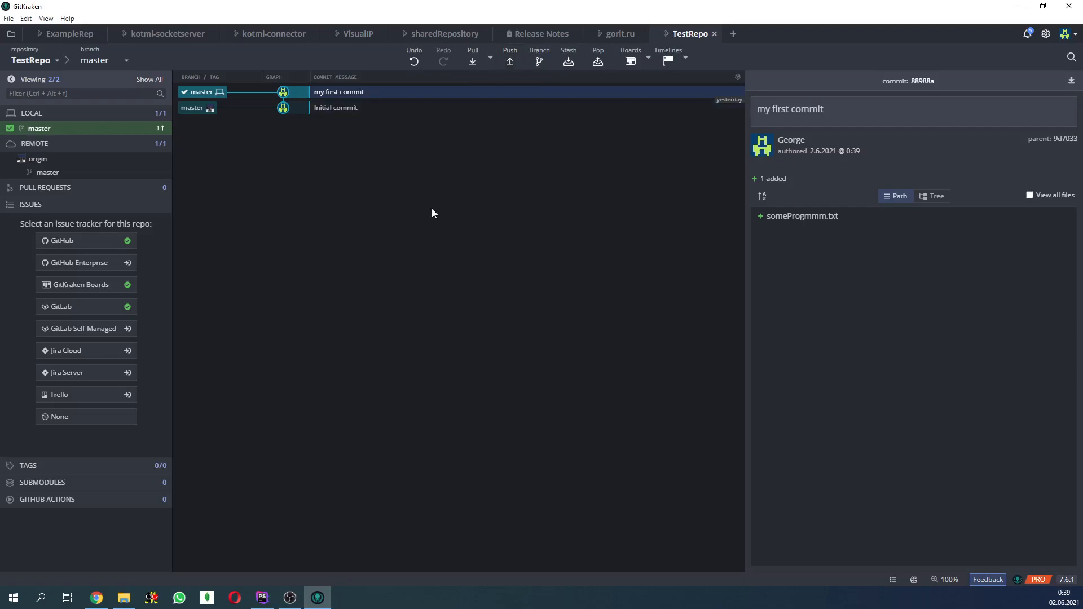
- Refresh the TestRepo page on GitHub in Chrome to check its commits and files, and return to GitKraken
left_click(96, 597)
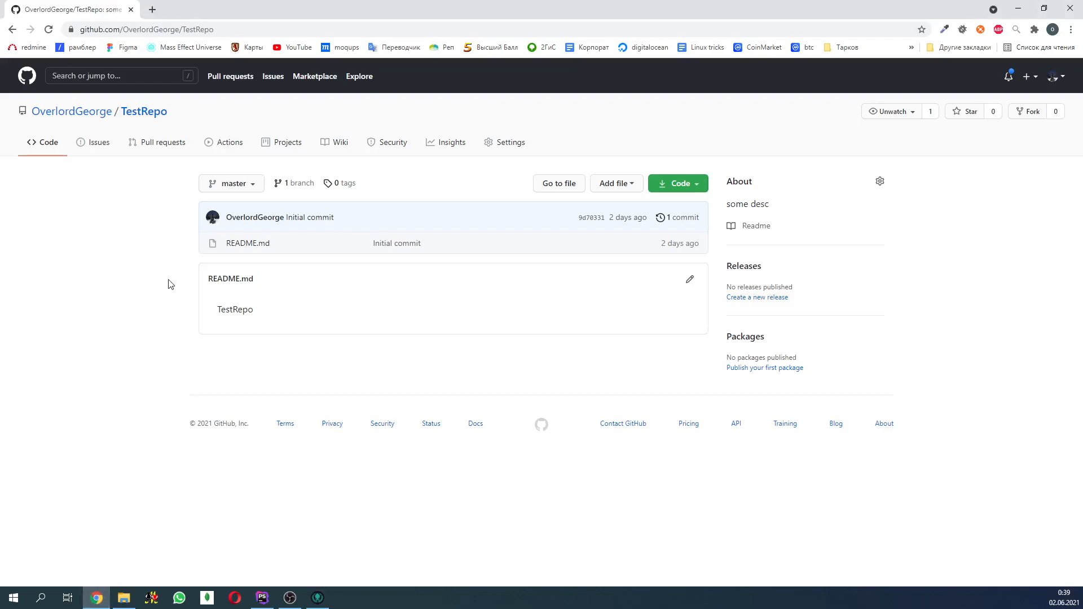
key("F5")
left_click(1019, 10)
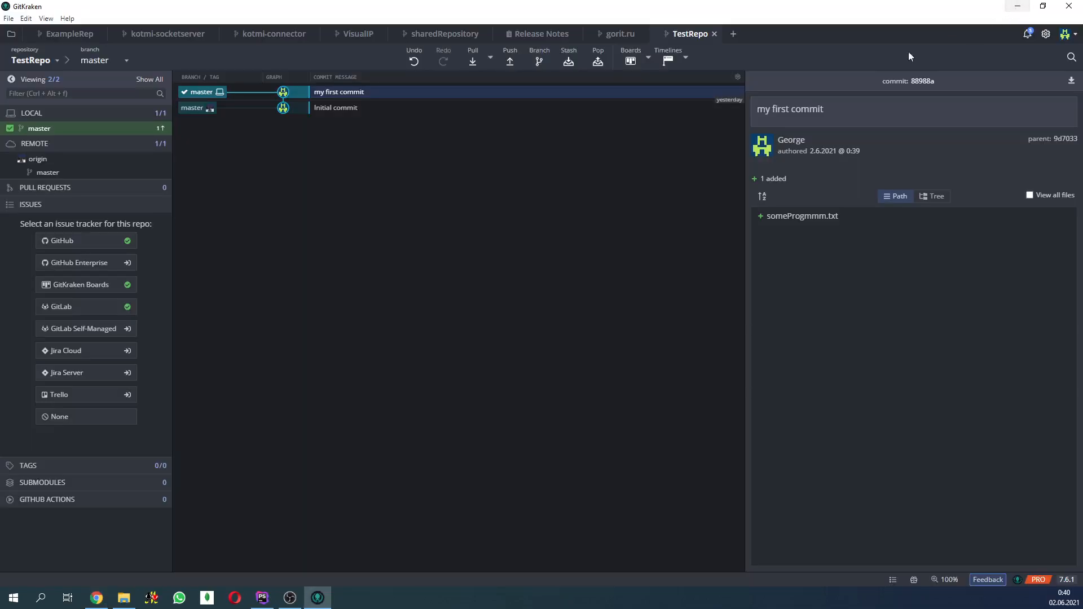
- Push the local master branch to origin, and open someProgmmm.txt from the refreshed TestRepo page on GitHub
left_click(511, 61)
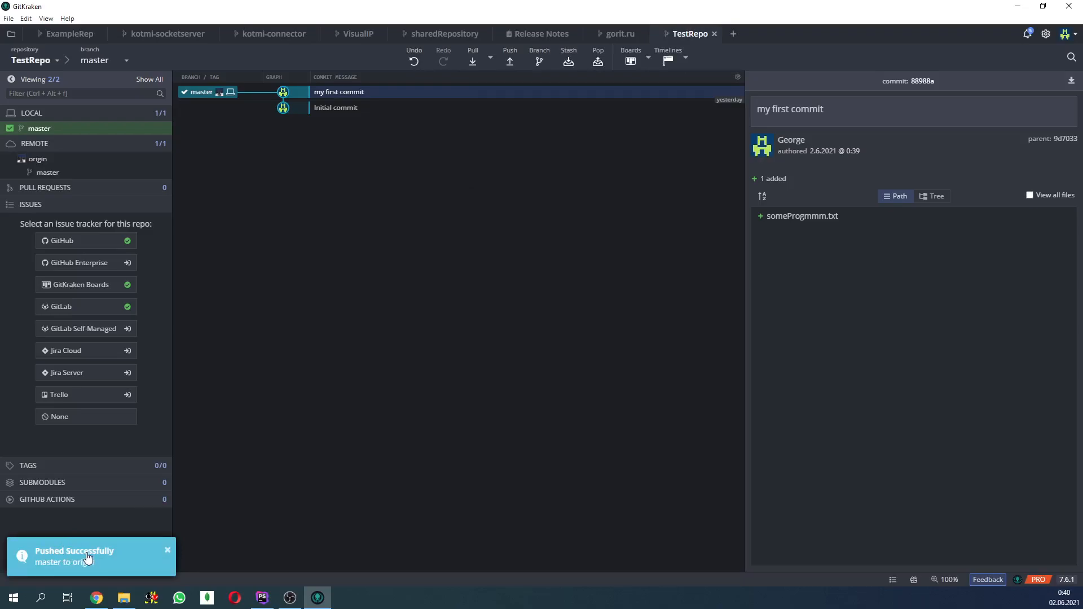
key("alt+Tab")
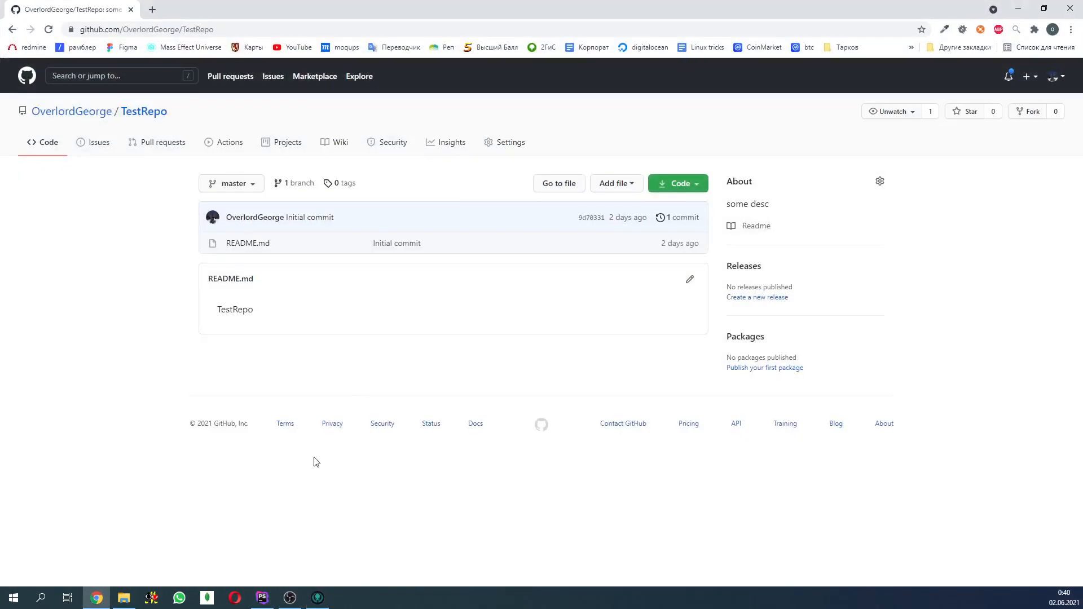
key("F5")
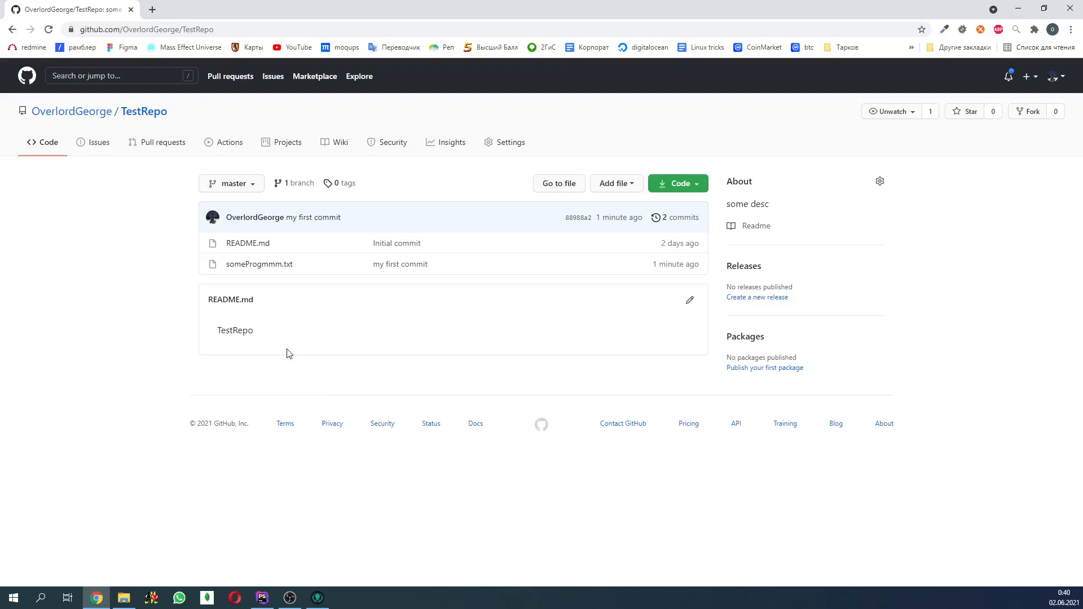
left_click(267, 271)
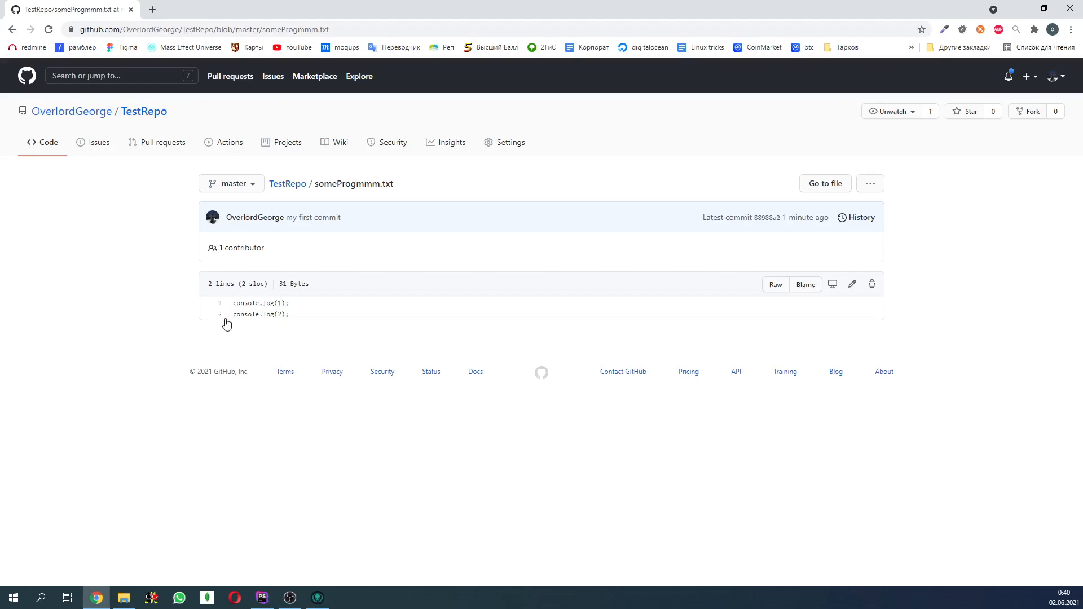
left_click(318, 598)
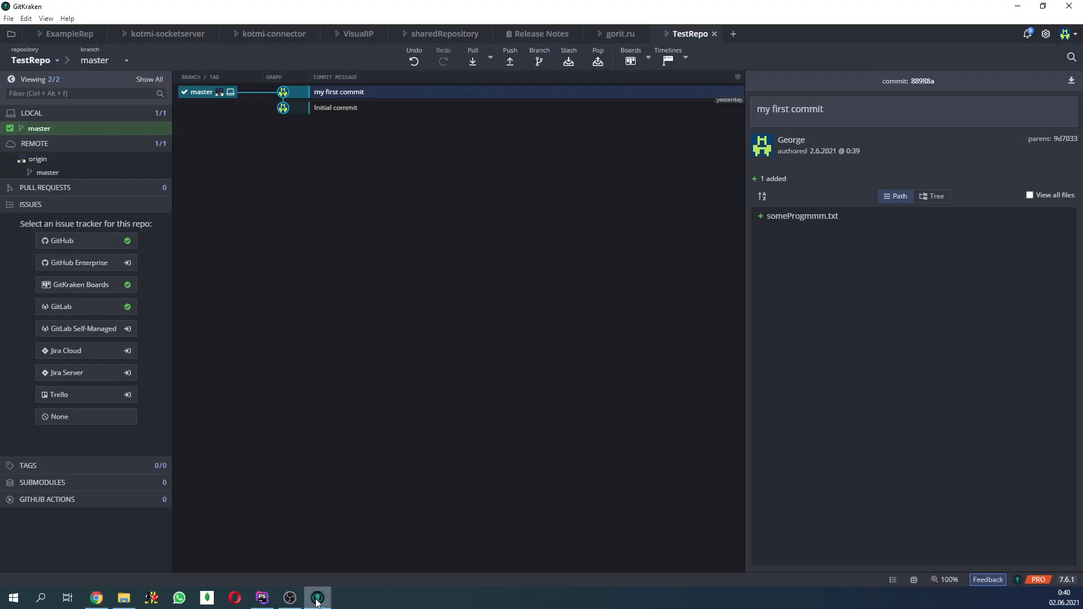
left_click(1018, 9)
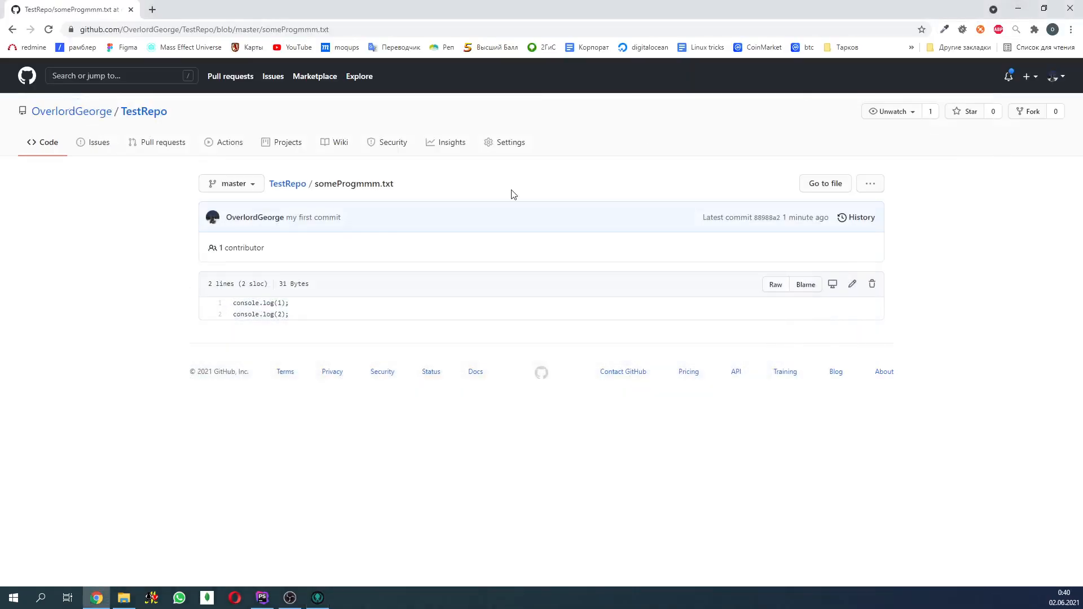
- Edit someProgmmm.txt on GitHub, replacing console.log(2); with the lines console.log(3); and console.log(4), and commit directly to the master branch
left_click(854, 287)
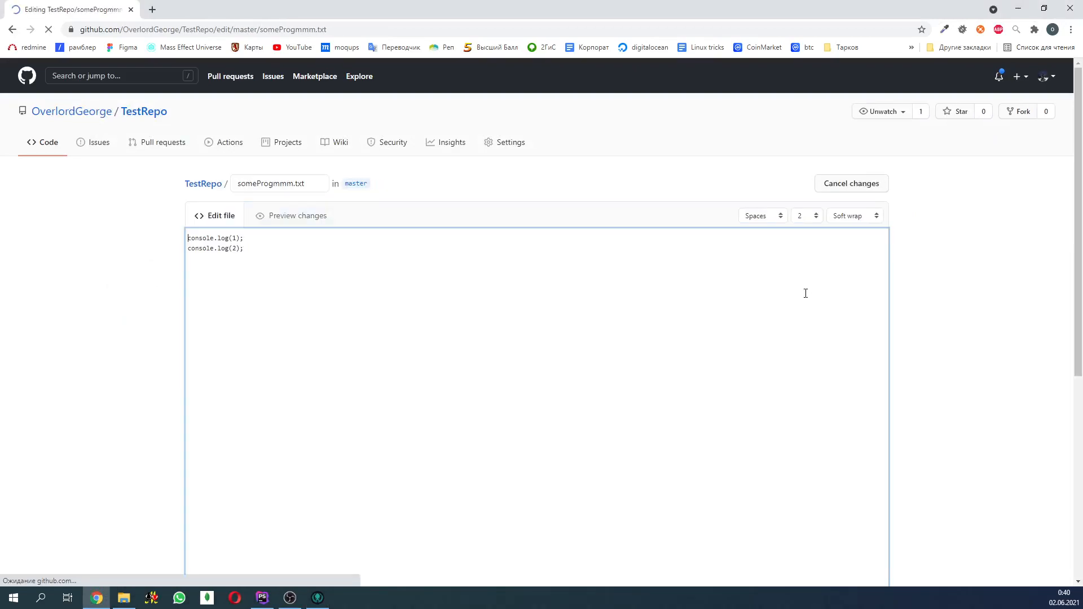
left_click(311, 253)
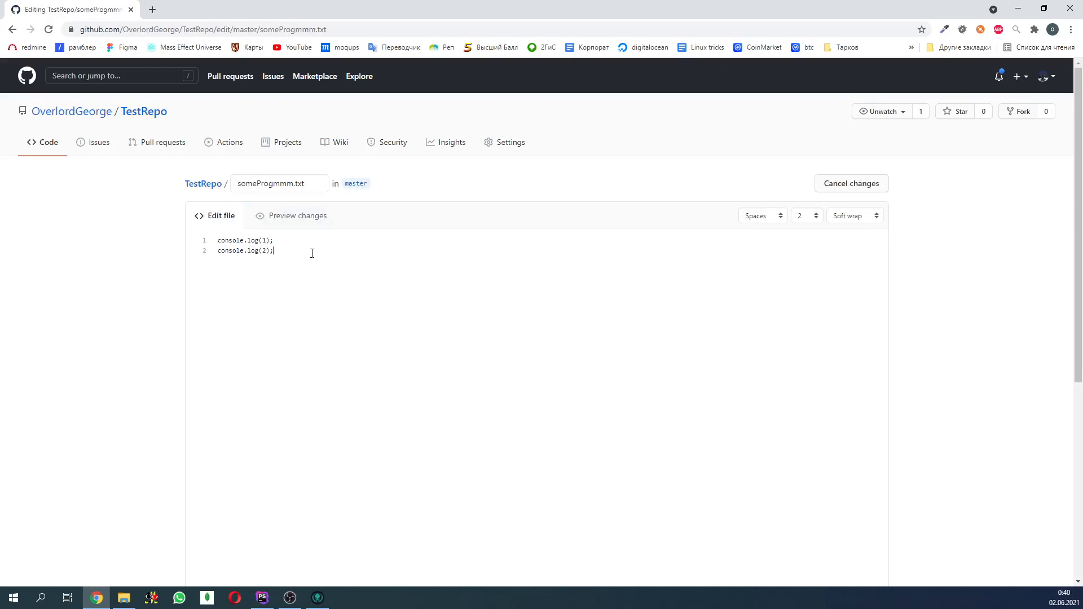
type("console.log(3);")
key("Return")
type("console.log(")
triple_click(276, 251)
key("BackSpace")
scroll(620, 361, "down", 6)
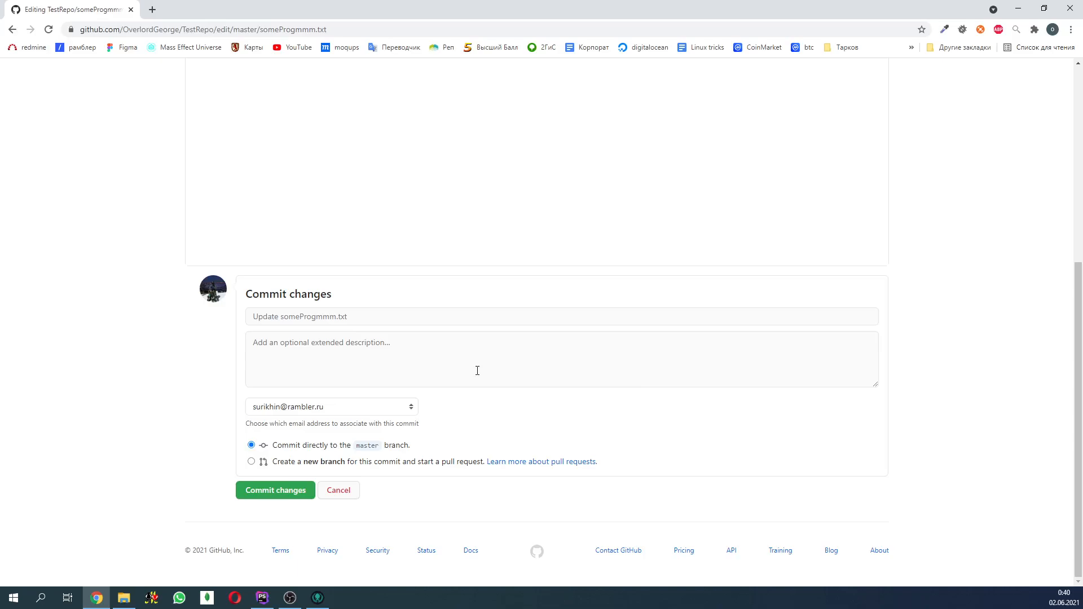
left_click(282, 500)
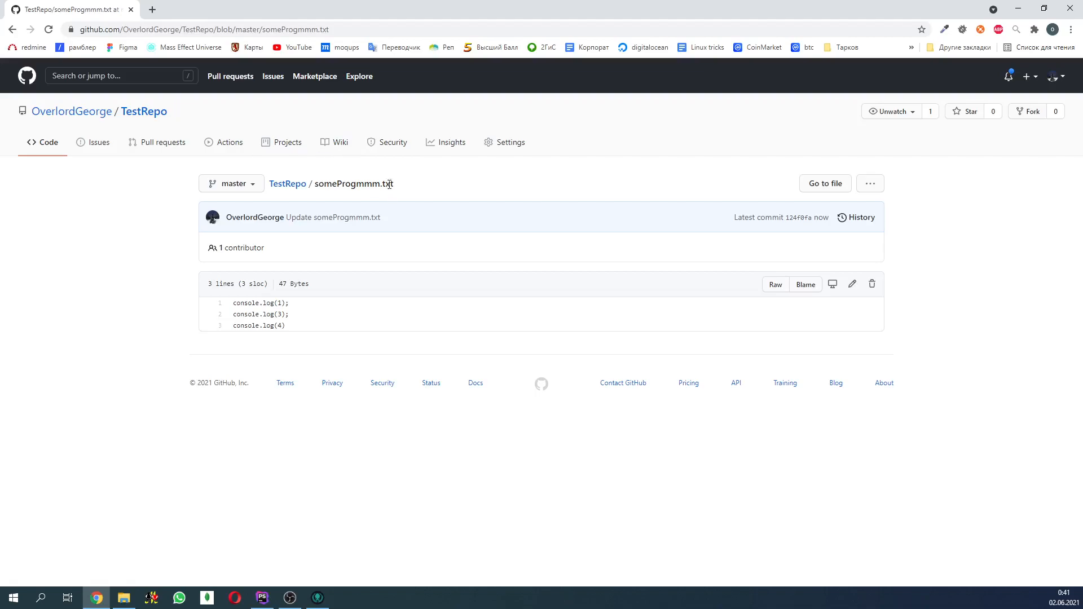
- Go back from someProgmmm.txt to the main page of the TestRepo repository on GitHub
left_click_drag(401, 186, 286, 186)
left_click(328, 188)
left_click(299, 188)
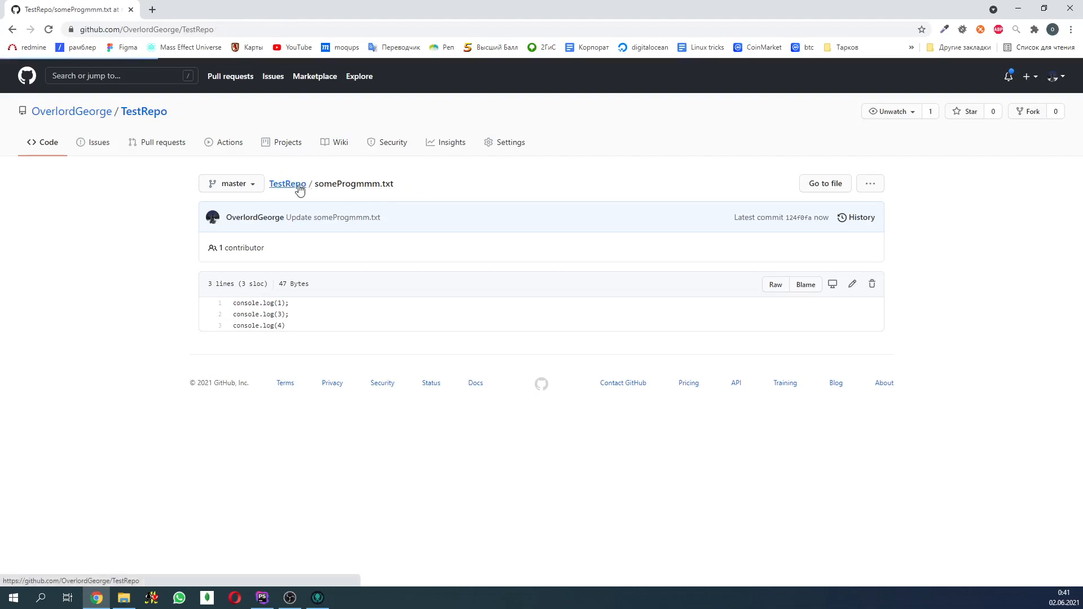
- Switch to GitKraken, inspect "my first commit" and "Initial commit" in the graph, and close the program
left_click(316, 599)
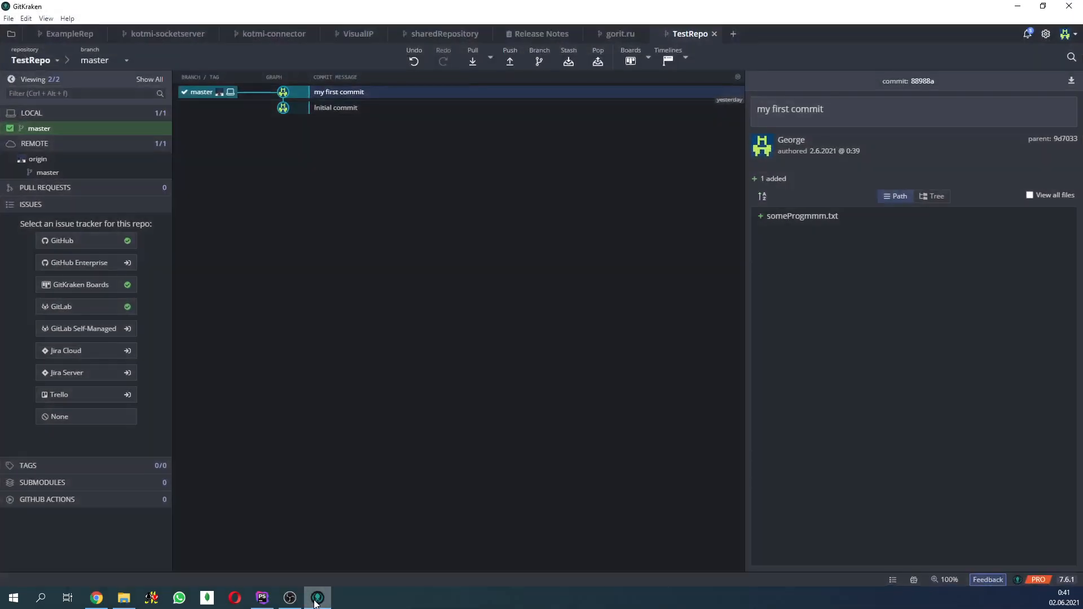
left_click(346, 108)
left_click(344, 95)
left_click(340, 112)
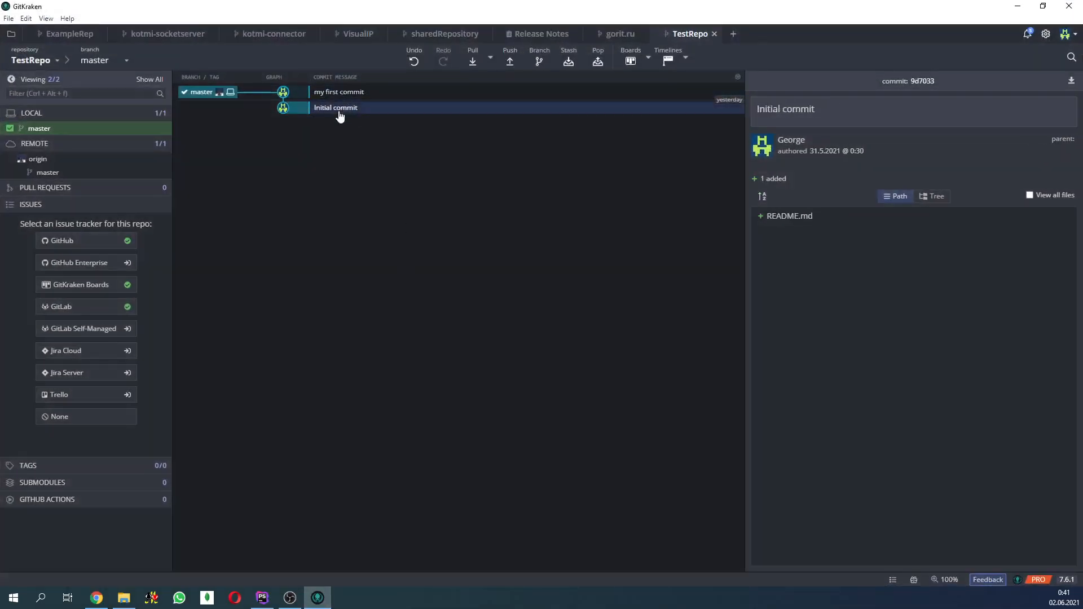
left_click(308, 94)
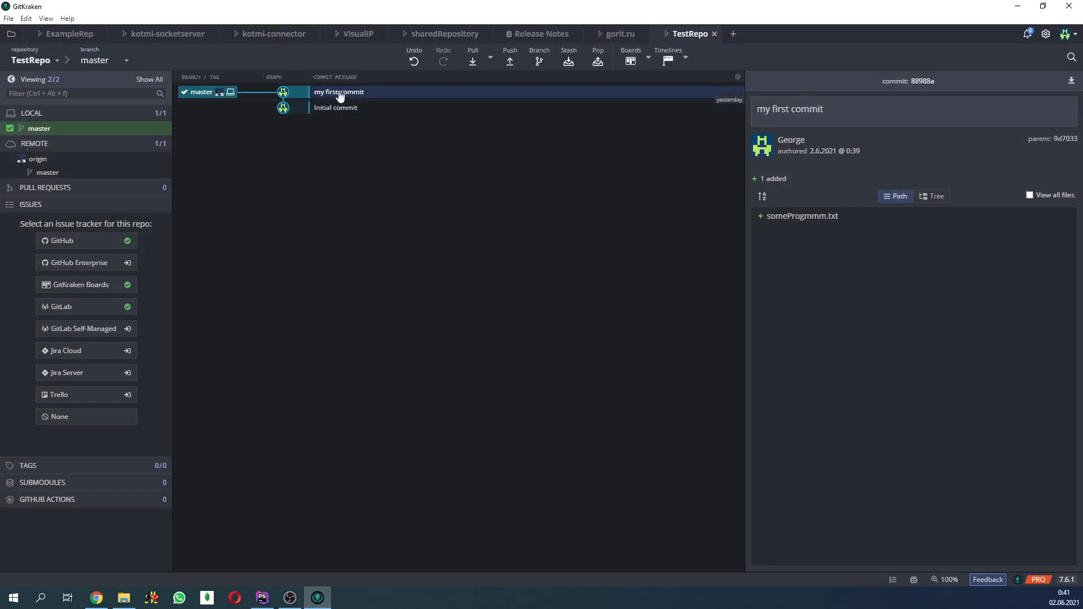
left_click(1069, 5)
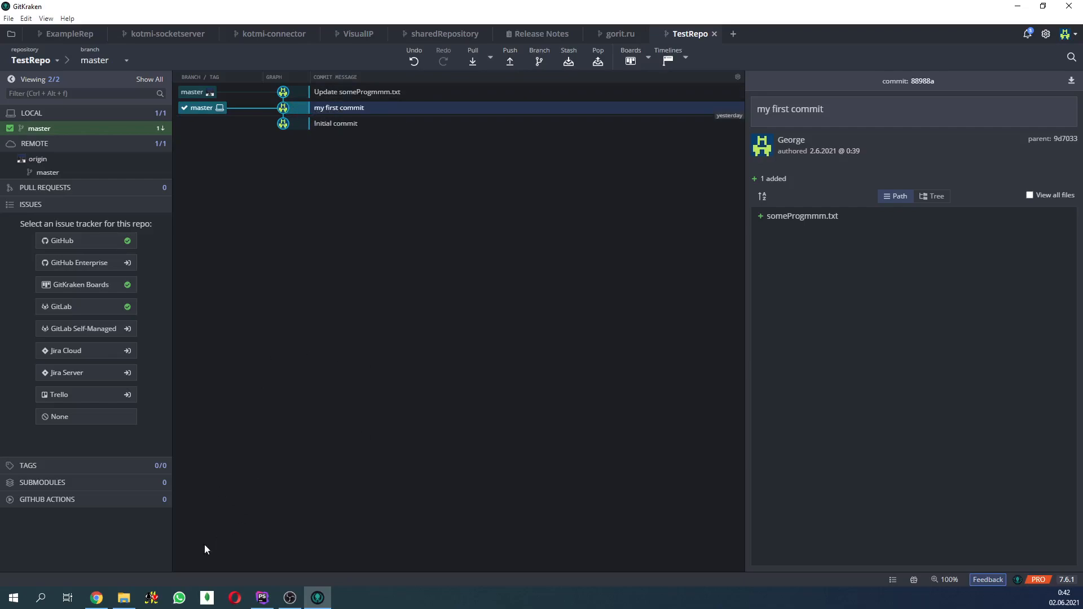
- Open the local copy of someProgmmm.txt from the TestRepo folder to examine its contents
left_click(124, 597)
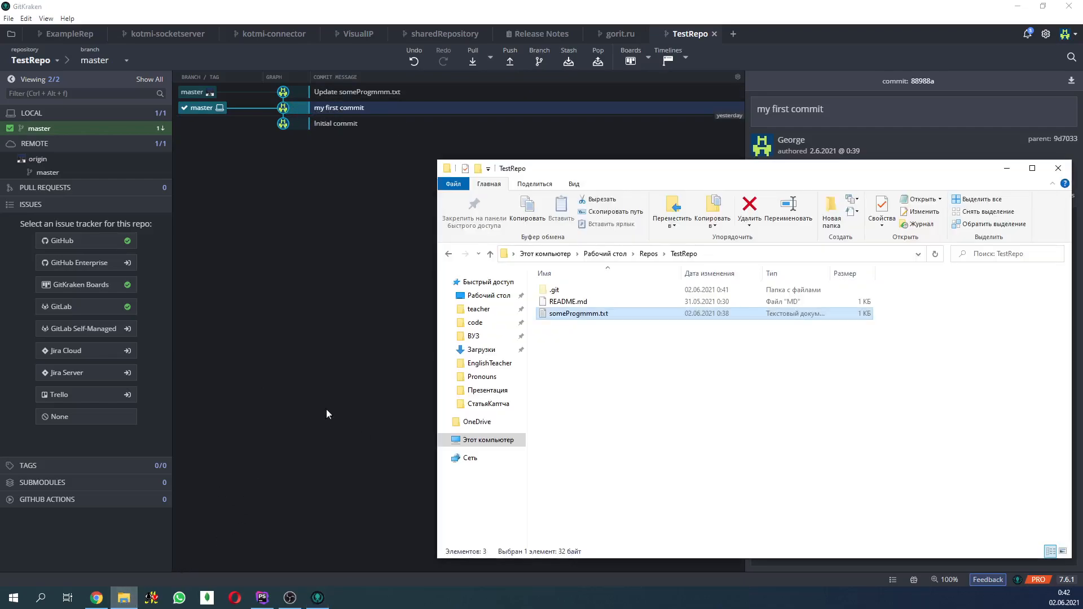
double_click(572, 315)
left_click_drag(336, 199, 341, 153)
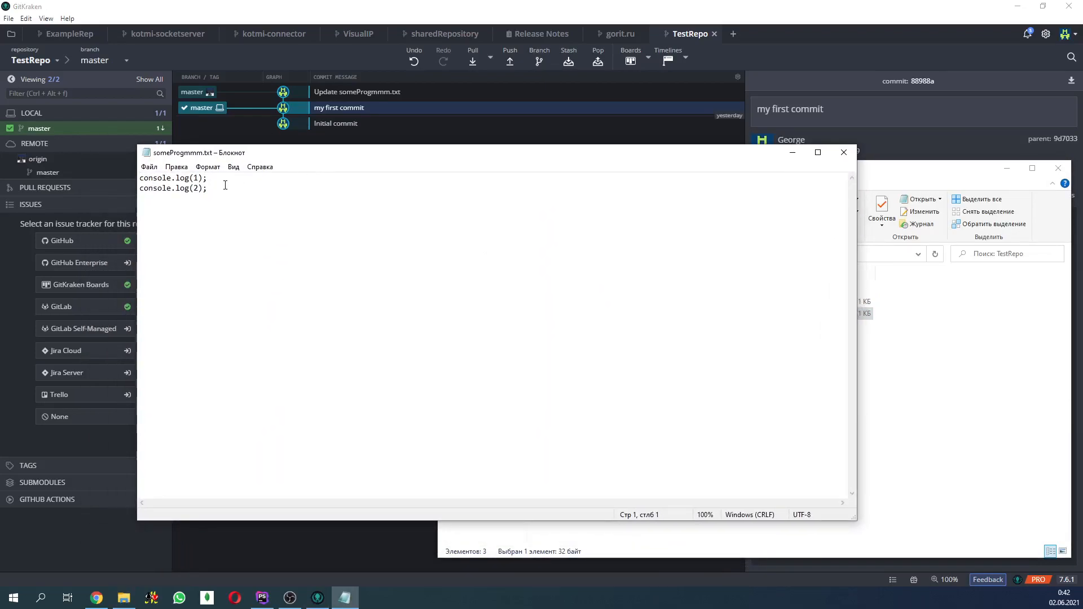
- Examine both console.log lines in the local someProgmmm.txt, close the file and return to GitKraken
left_click_drag(225, 189, 132, 177)
left_click(363, 237)
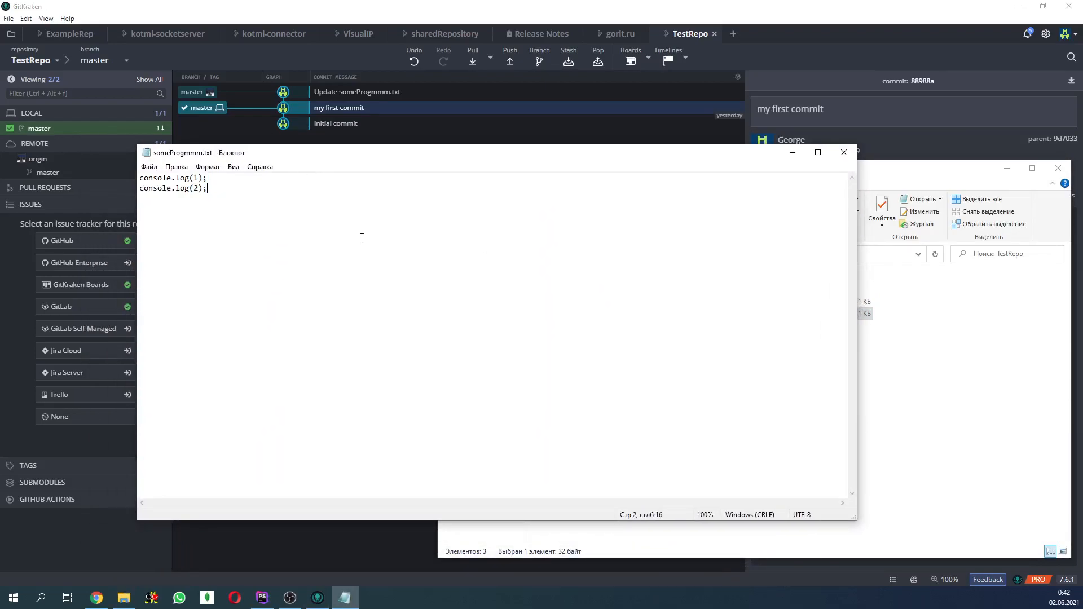
left_click(846, 154)
left_click(305, 174)
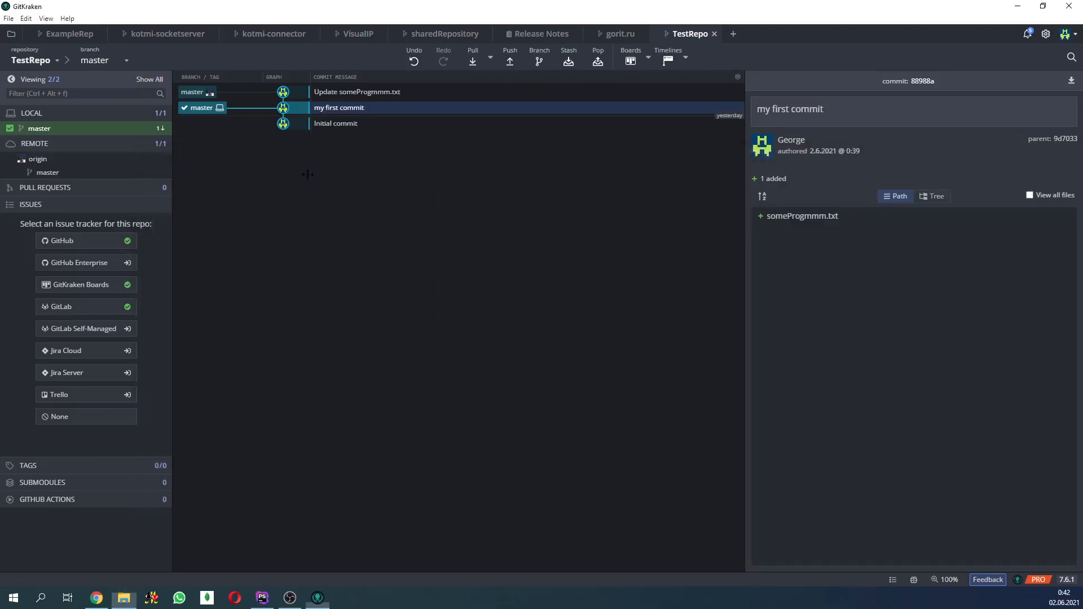
- Inspect the "Update someProgmmm.txt" commit and examine its diff of someProgmmm.txt, closing the diff when finished
left_click(354, 95)
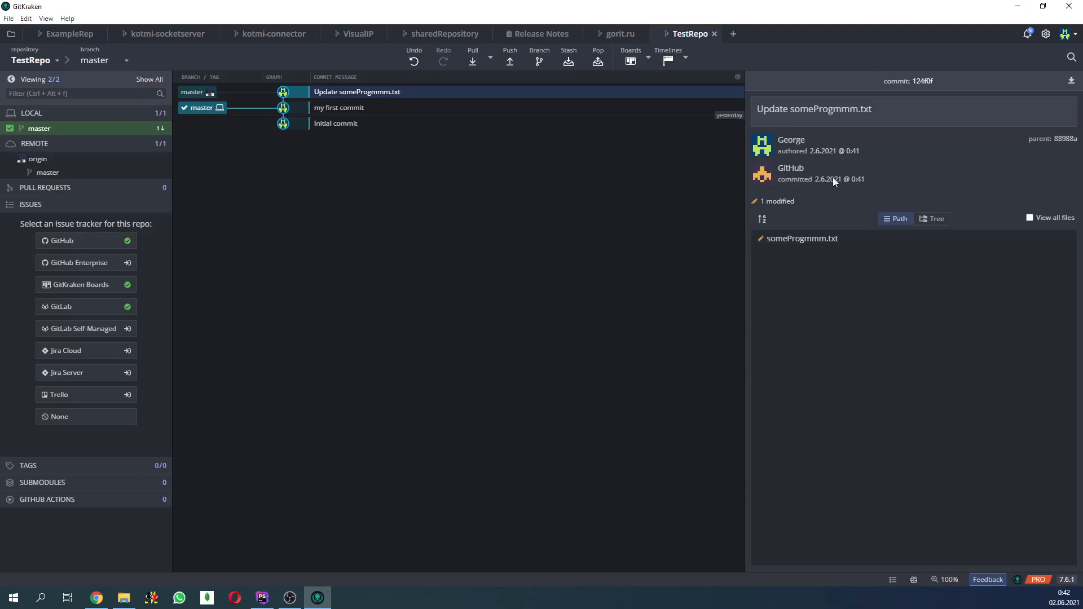
left_click(796, 240)
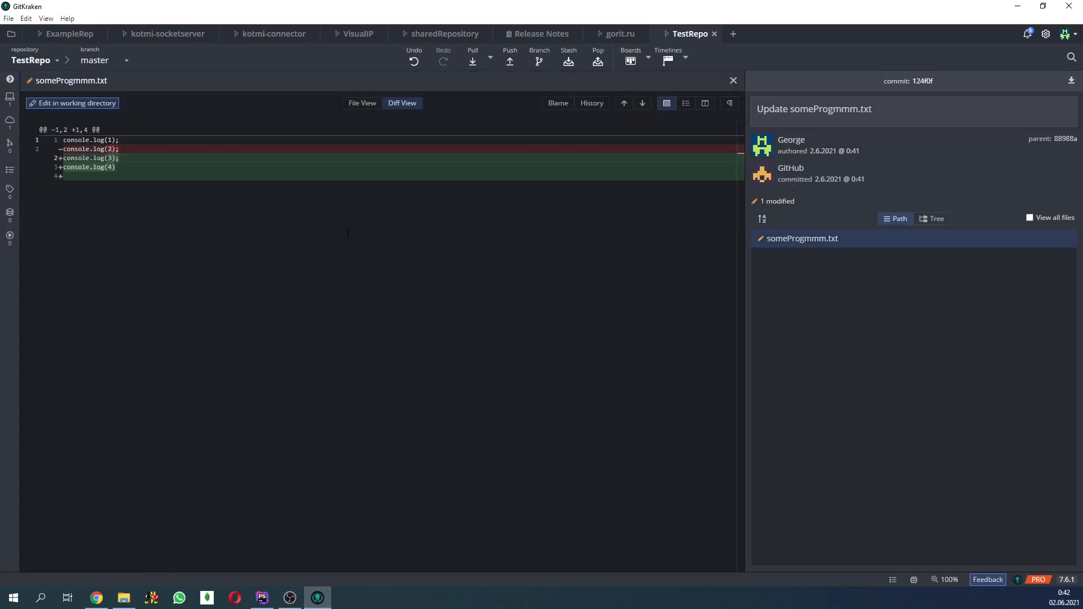
left_click_drag(123, 150, 117, 149)
left_click(112, 173)
left_click(733, 82)
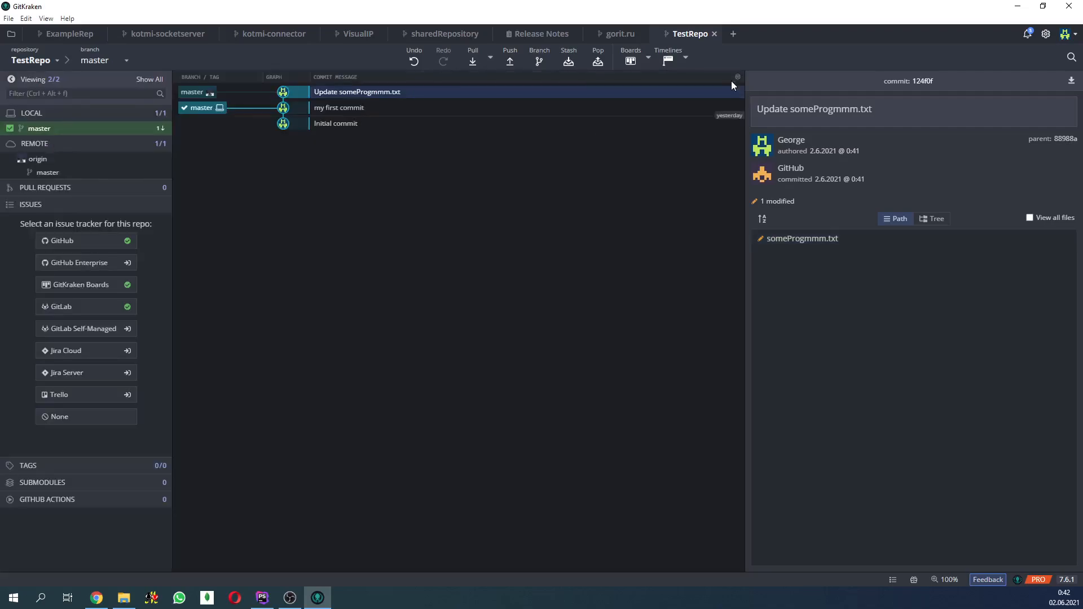
- Pull the remote master changes into TestRepo and open the local someProgmmm.txt from the TestRepo folder
left_click(472, 63)
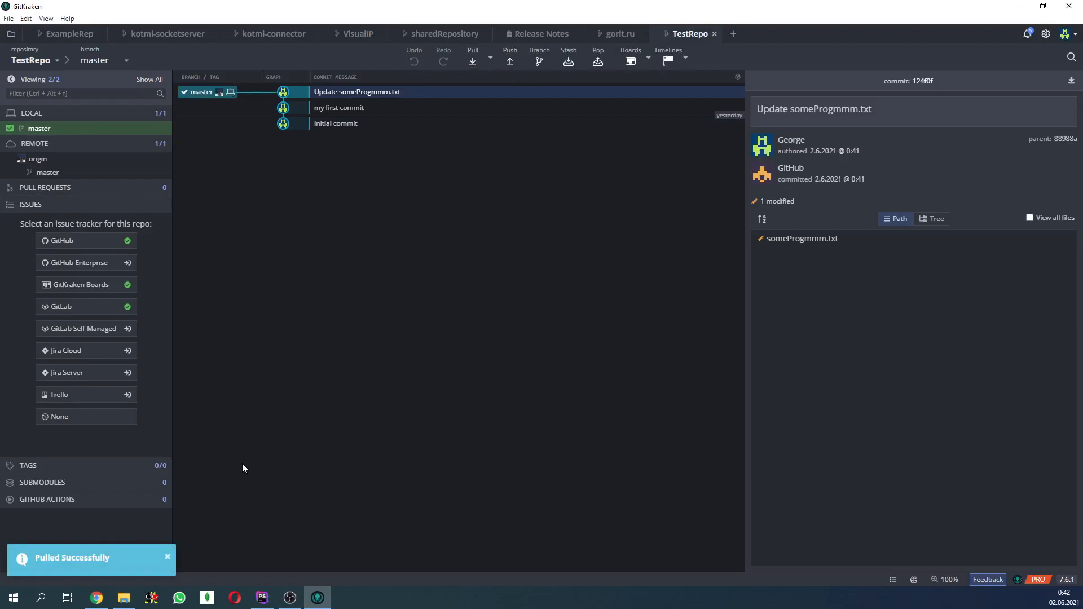
left_click(122, 601)
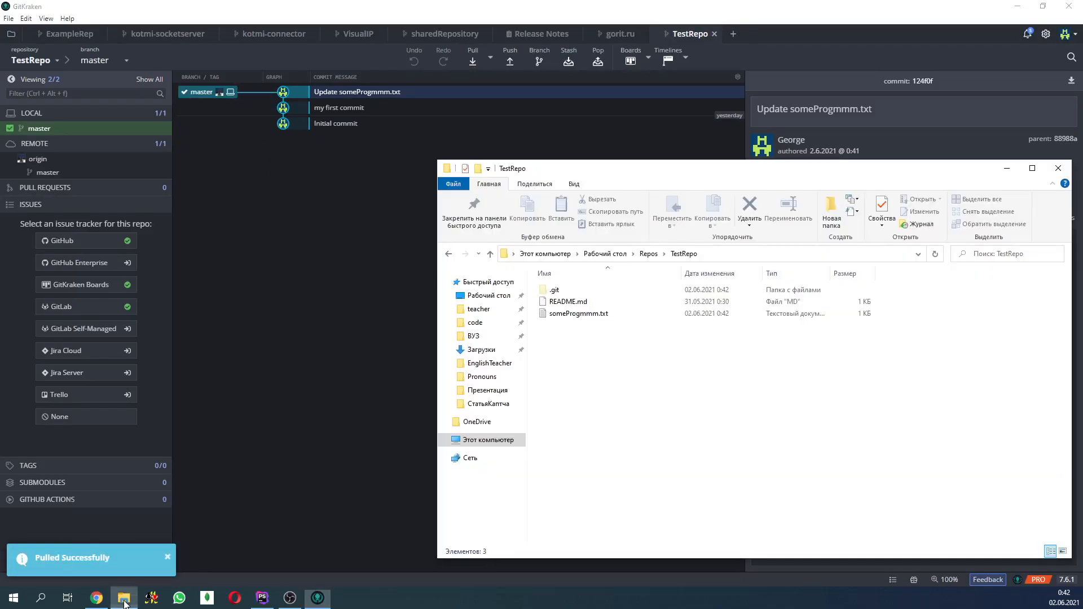
left_click_drag(701, 171, 621, 126)
double_click(279, 289)
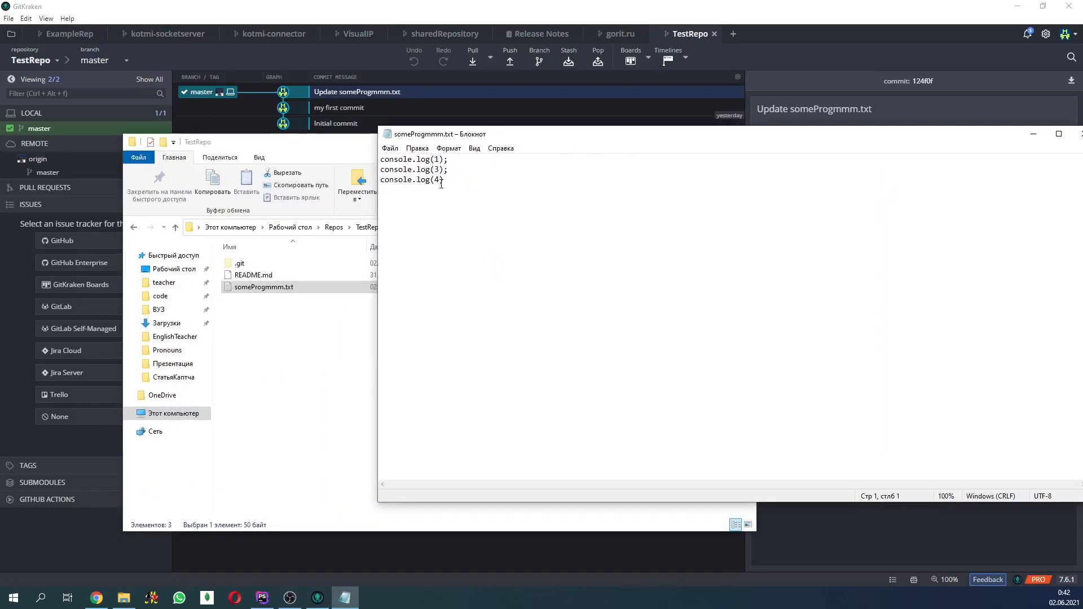
- Examine the text of the local someProgmmm.txt, and inspect the "my first commit" and "Update someProgmmm.txt" commits in GitKraken
left_click_drag(450, 181, 365, 154)
left_click(495, 210)
left_click_drag(624, 137, 484, 164)
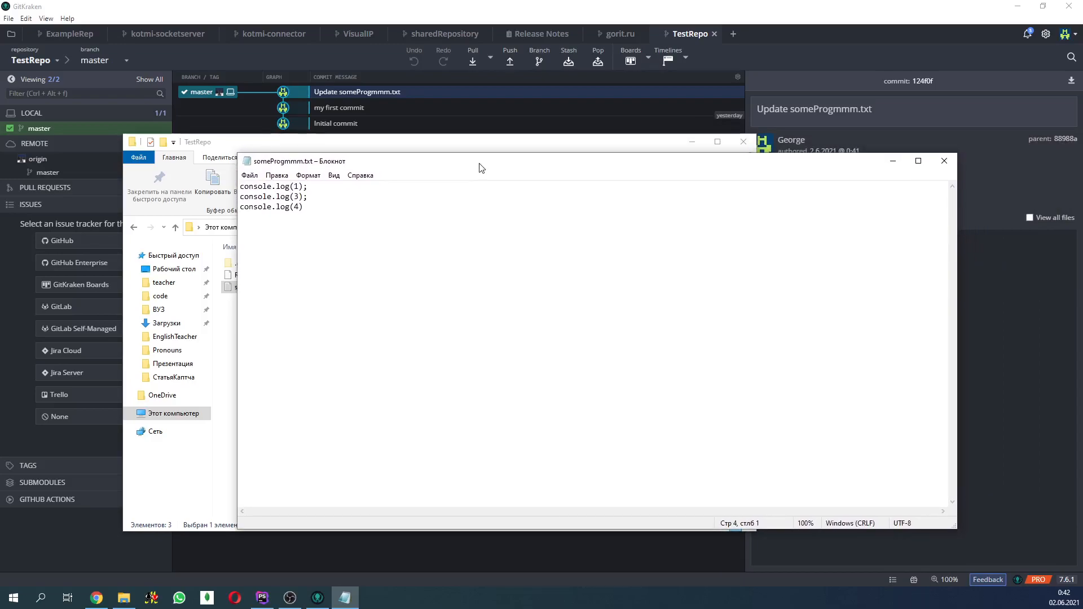
left_click(945, 161)
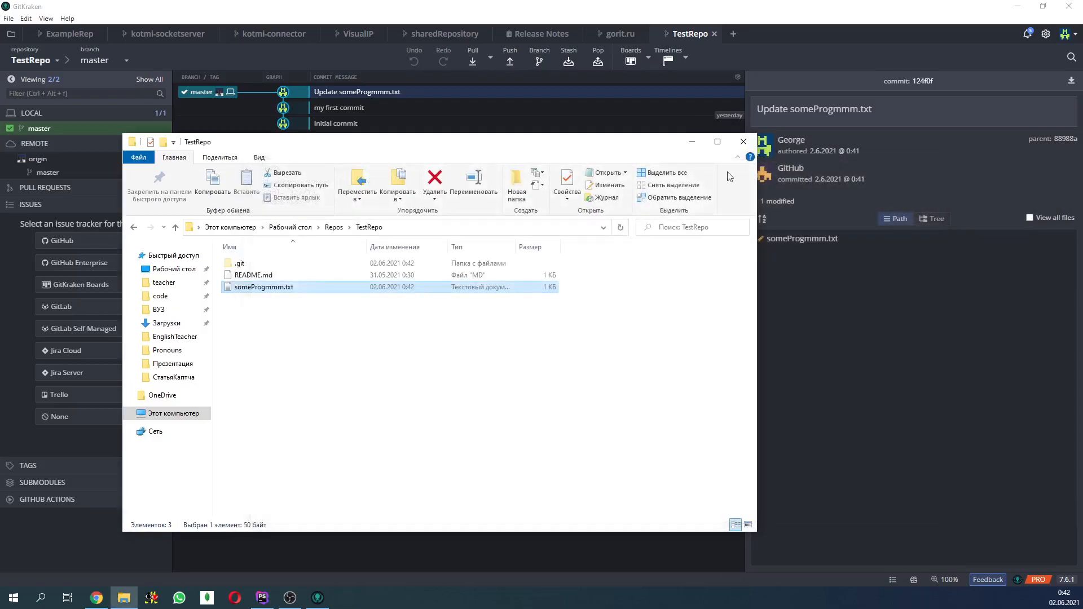
left_click(375, 108)
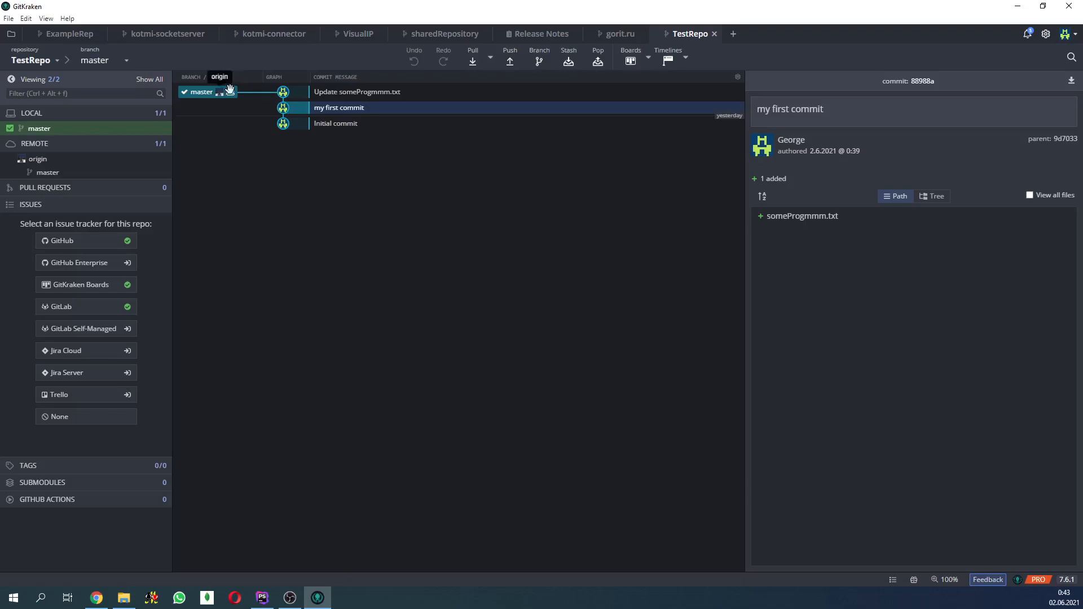
left_click(354, 93)
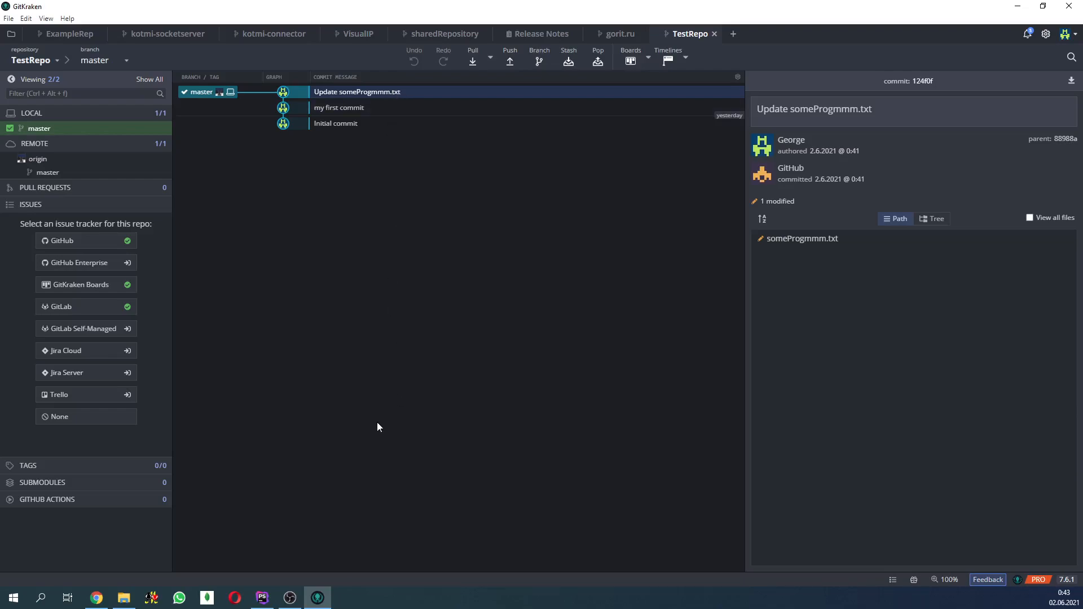
- Switch to Chrome and start a new file named testFile2 in the TestRepo repository on GitHub
left_click(97, 597)
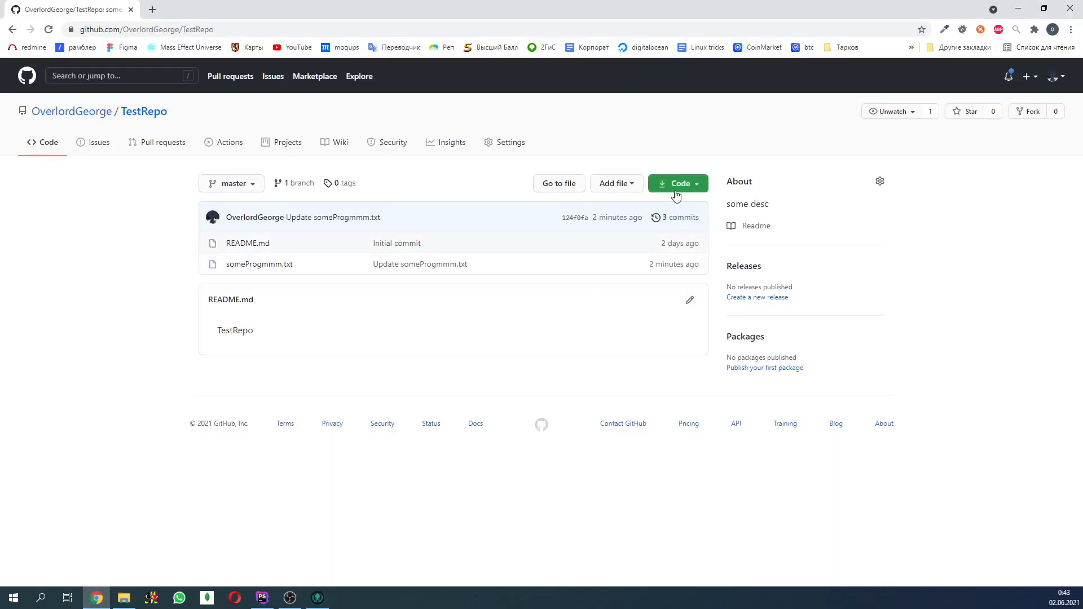
left_click(602, 187)
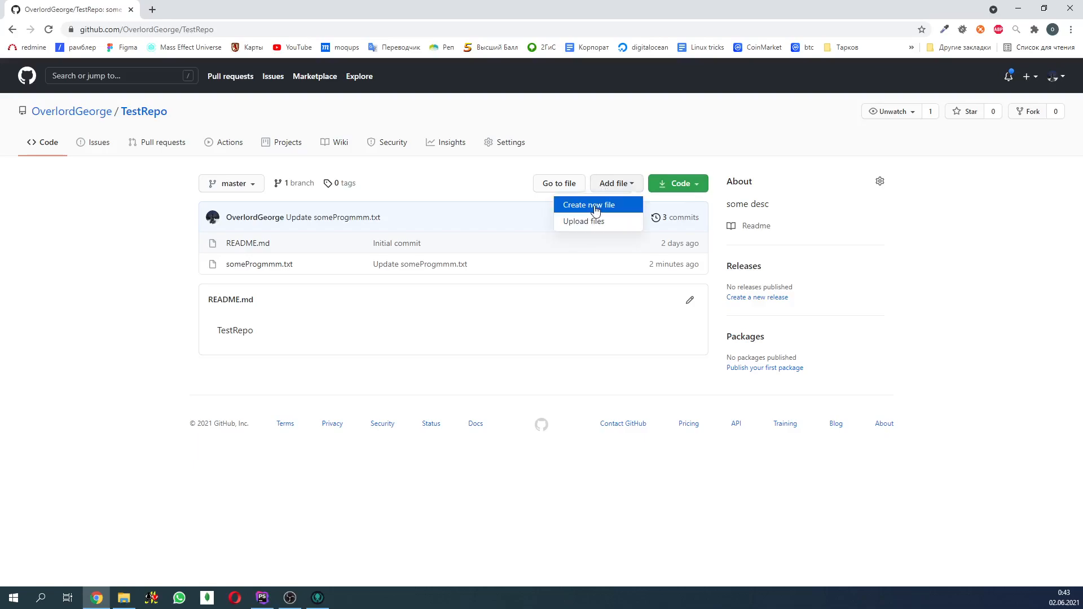
left_click(596, 209)
left_click(338, 329)
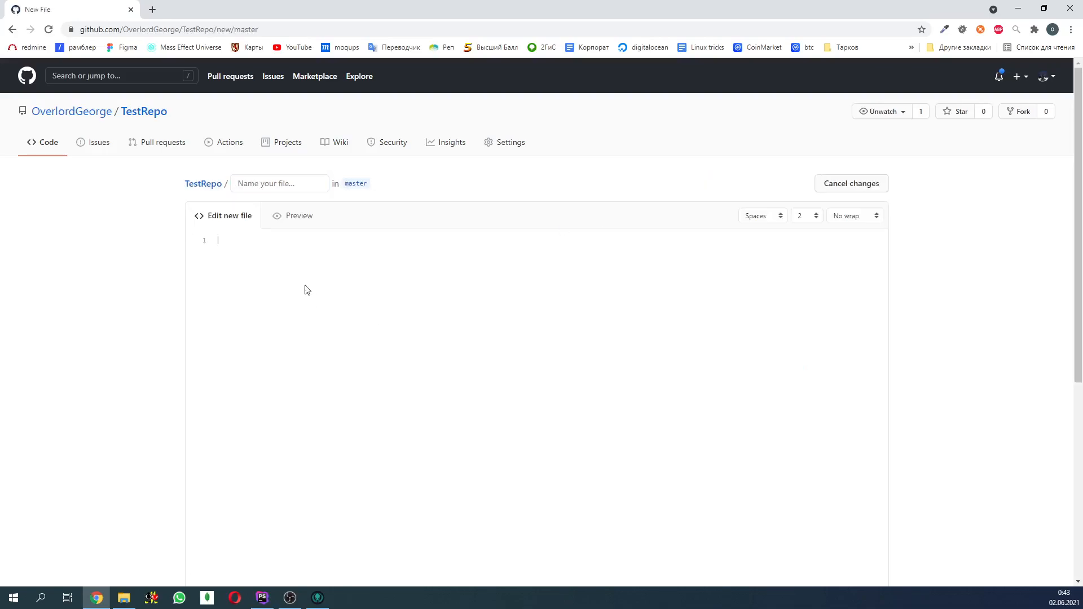
left_click(274, 183)
type("tes")
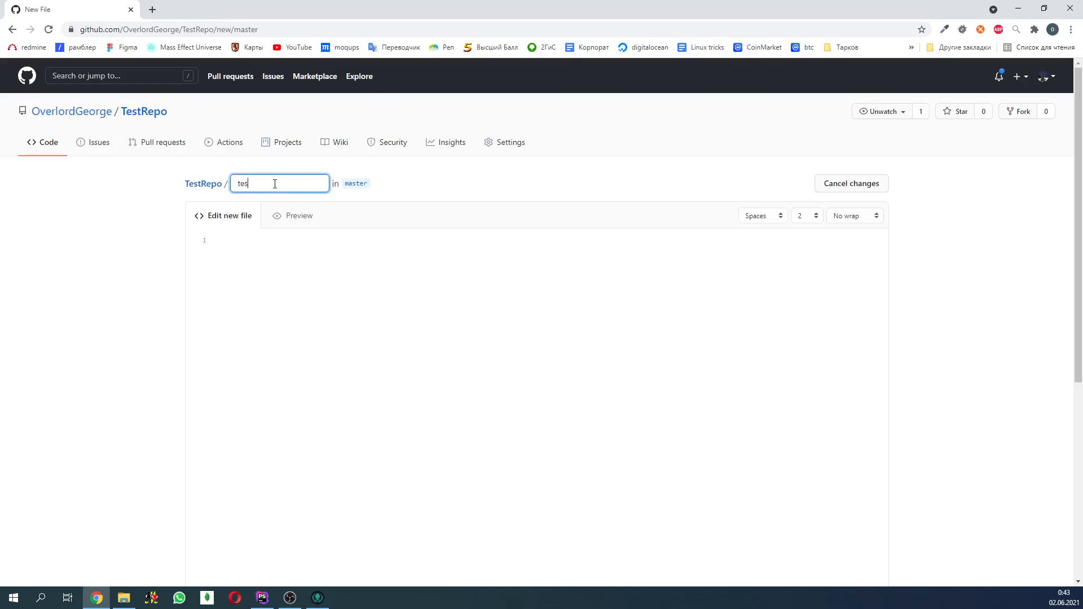
type("tFile2")
- Enter hello as the contents of testFile2 and commit the new file to the master branch
left_click(255, 257)
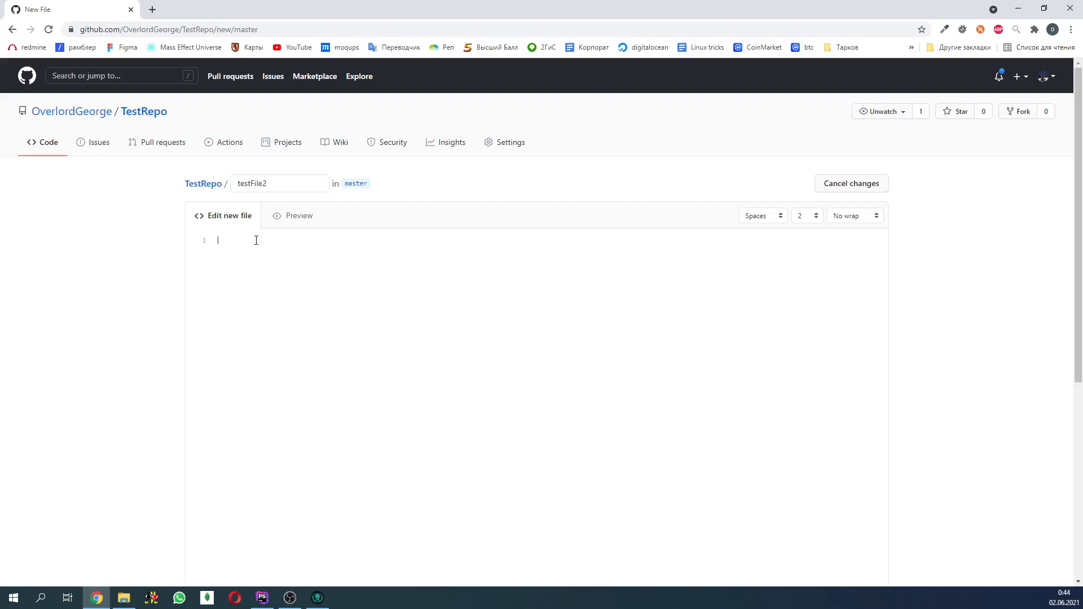
type("hello")
scroll(514, 367, "down", 6)
left_click(264, 491)
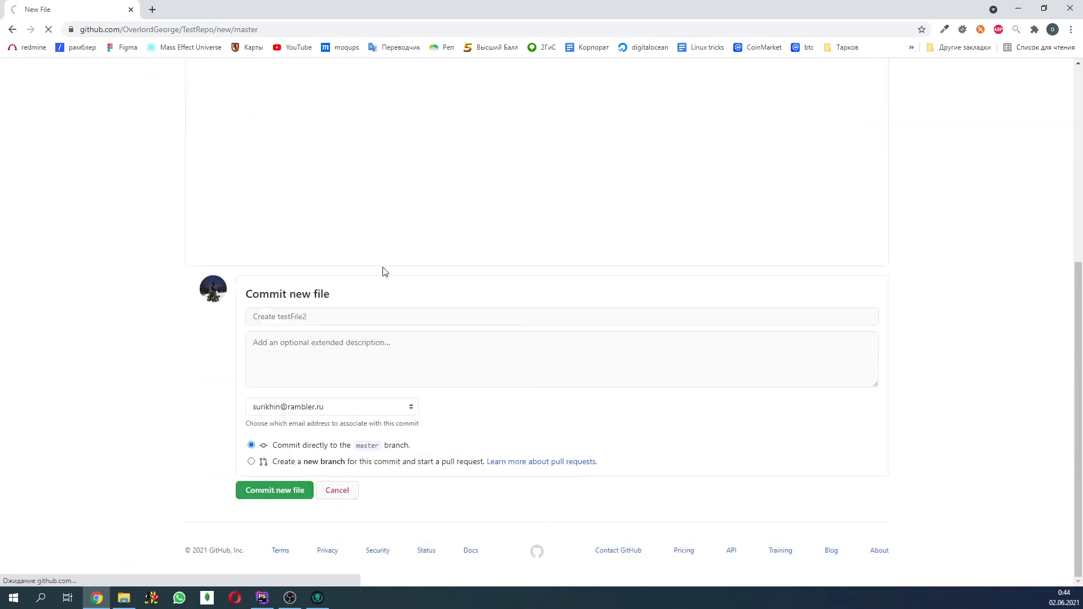
left_click(121, 603)
right_click(293, 317)
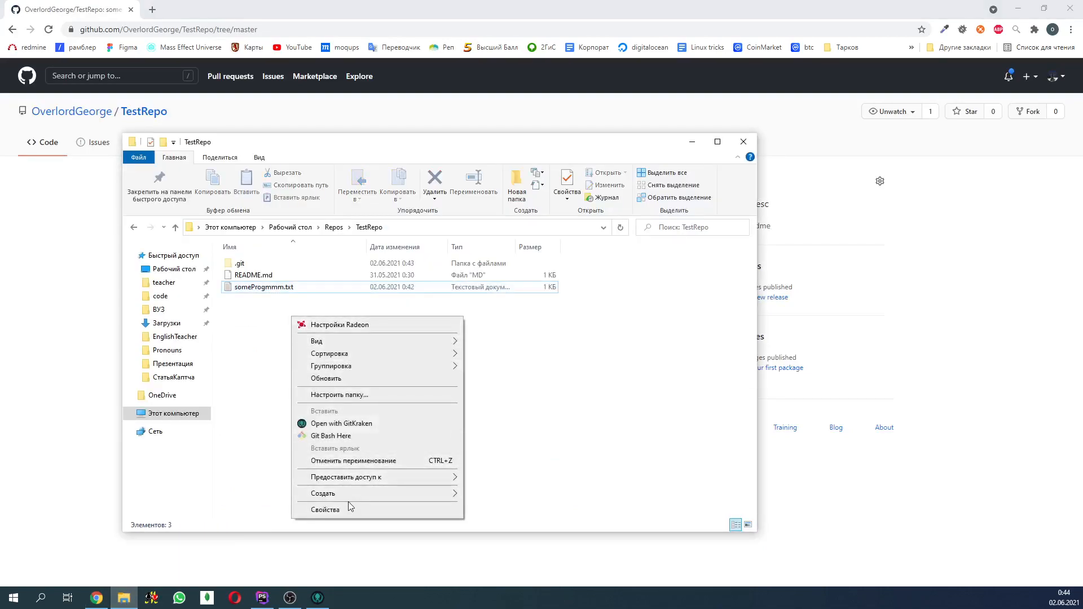
mouse_move(364, 494)
left_click(491, 495)
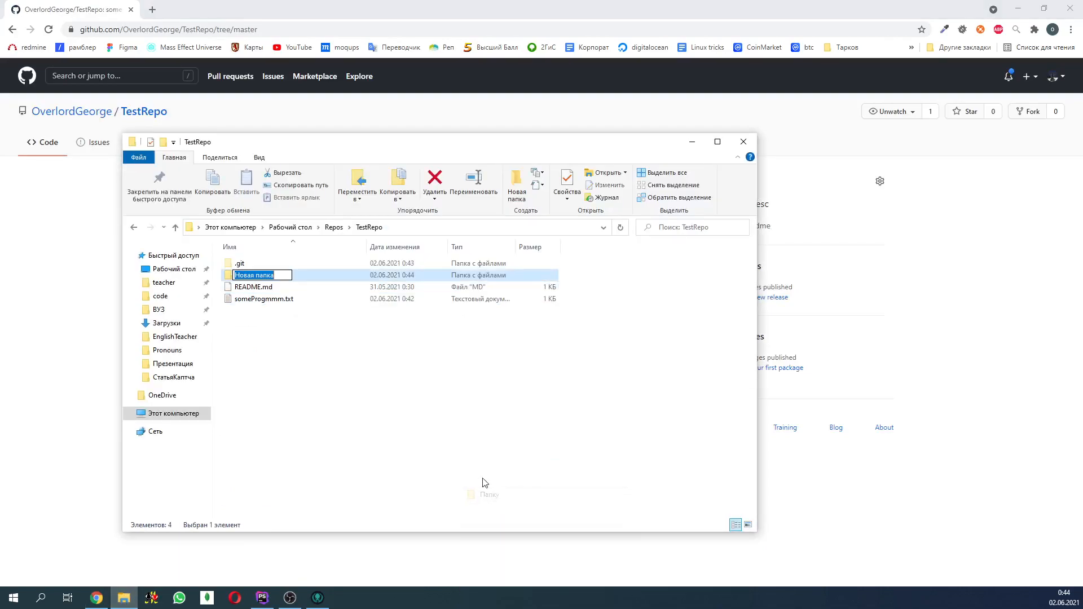
left_click(372, 381)
left_click(259, 275)
key("Delete")
- Create a text document named testFile2.txt in the local TestRepo folder
right_click(282, 376)
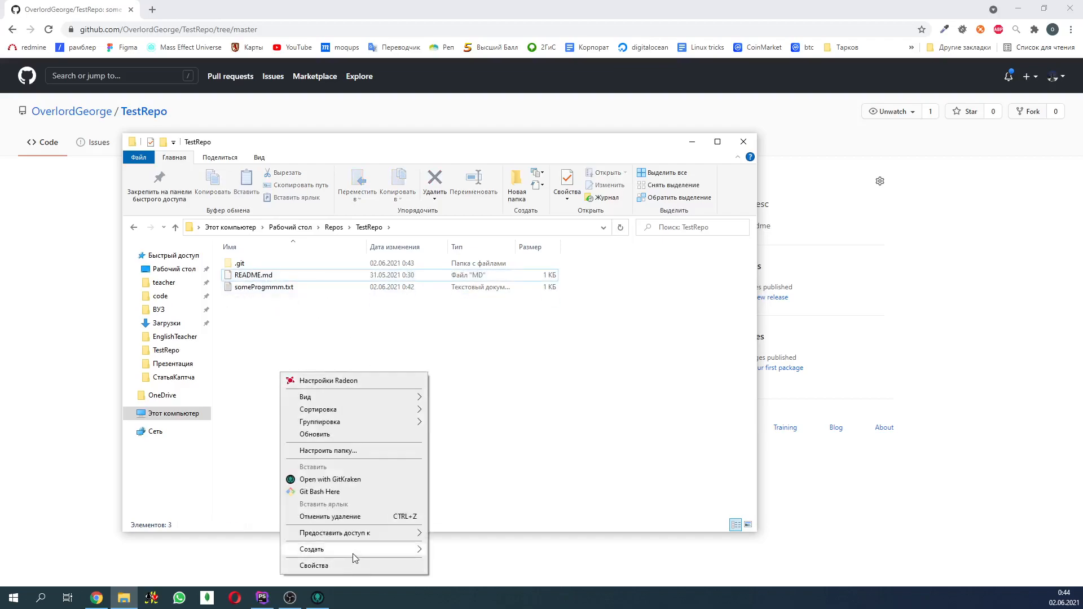
mouse_move(367, 550)
left_click(476, 524)
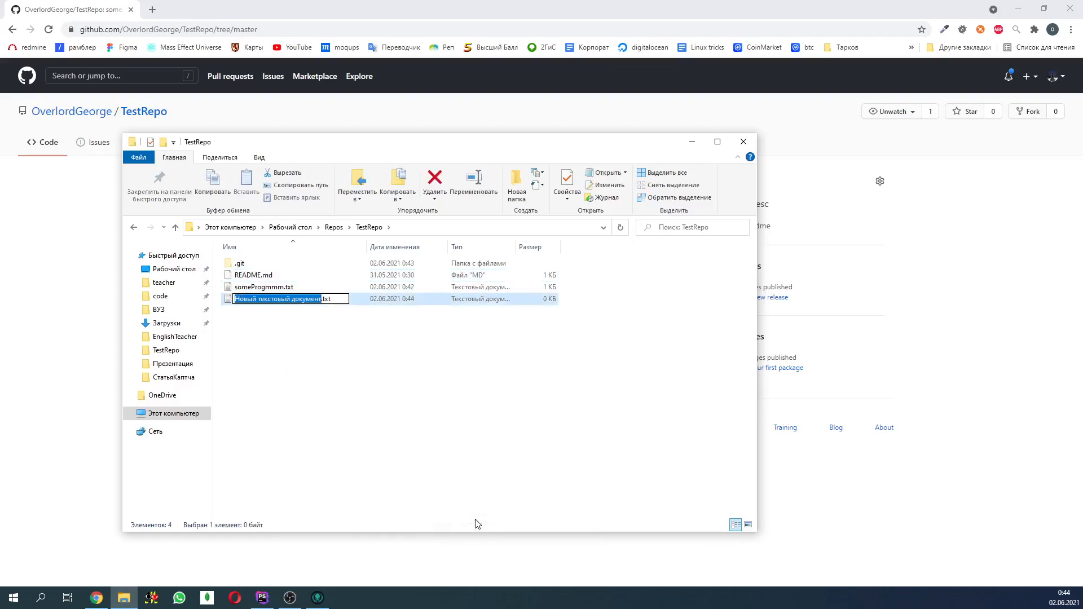
type("testFile2")
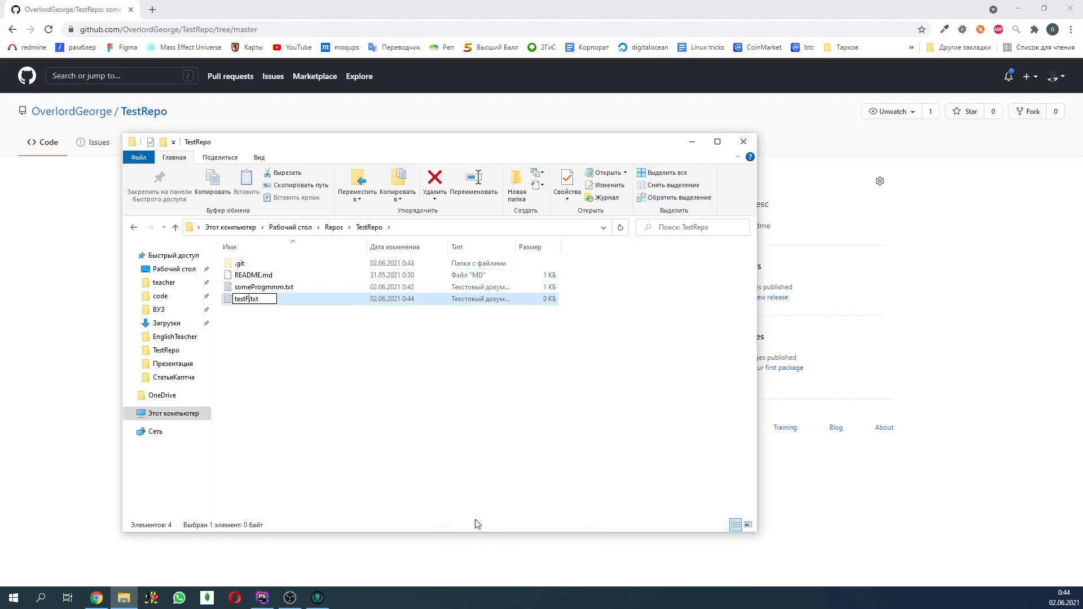
key("Return")
- Open the local testFile2.txt, enter hello2 as its contents, and save and close it
double_click(252, 299)
type("h")
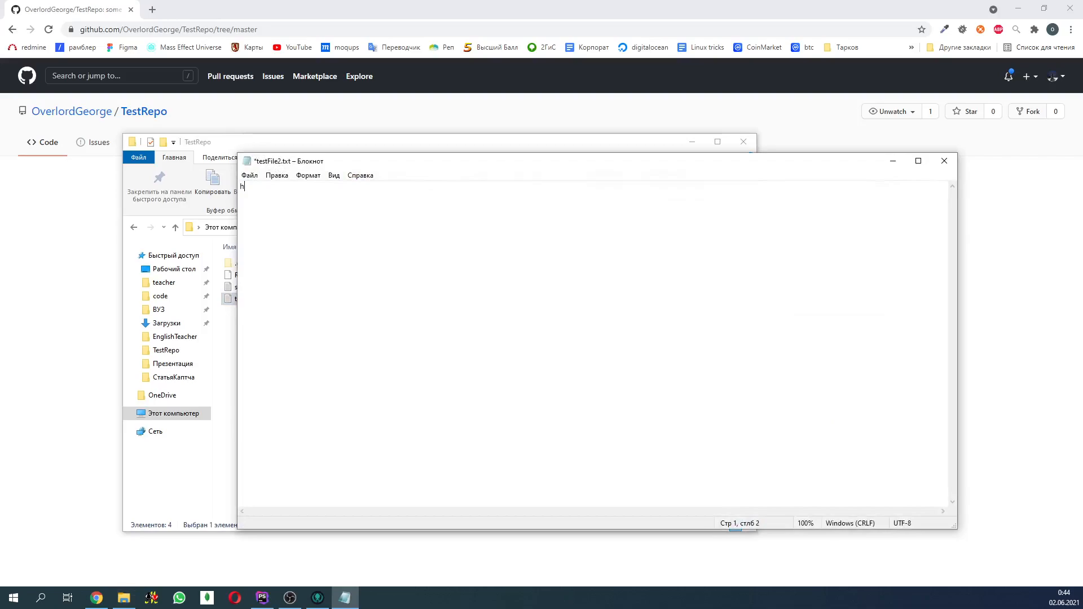
type("ello2")
left_click(944, 161)
left_click(505, 306)
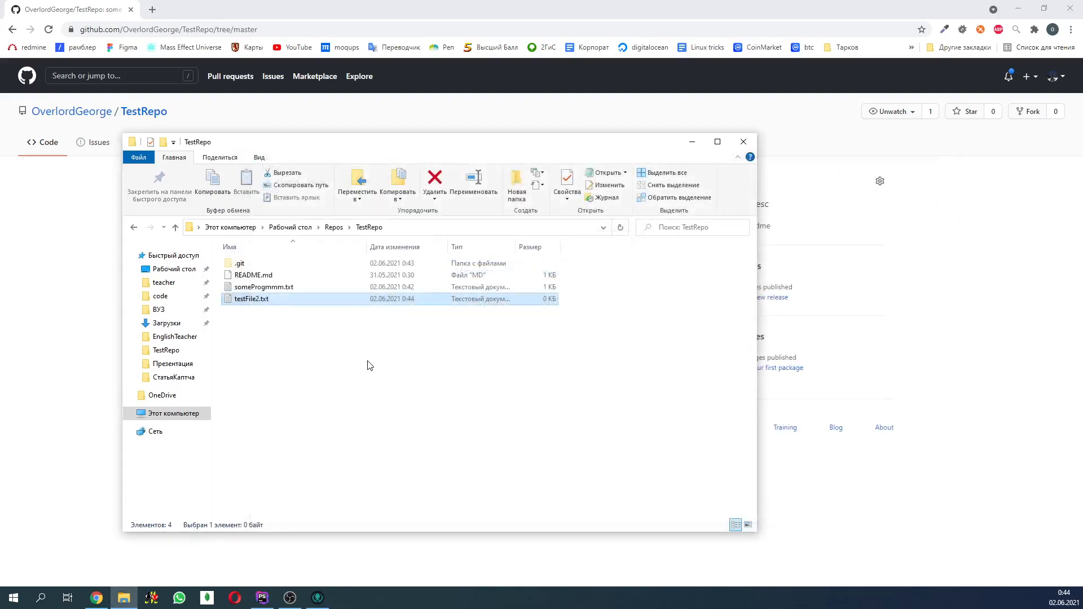
- Switch to GitKraken and examine the uncommitted change to testFile2.txt in the diff view, closing the diff when finished
left_click(318, 597)
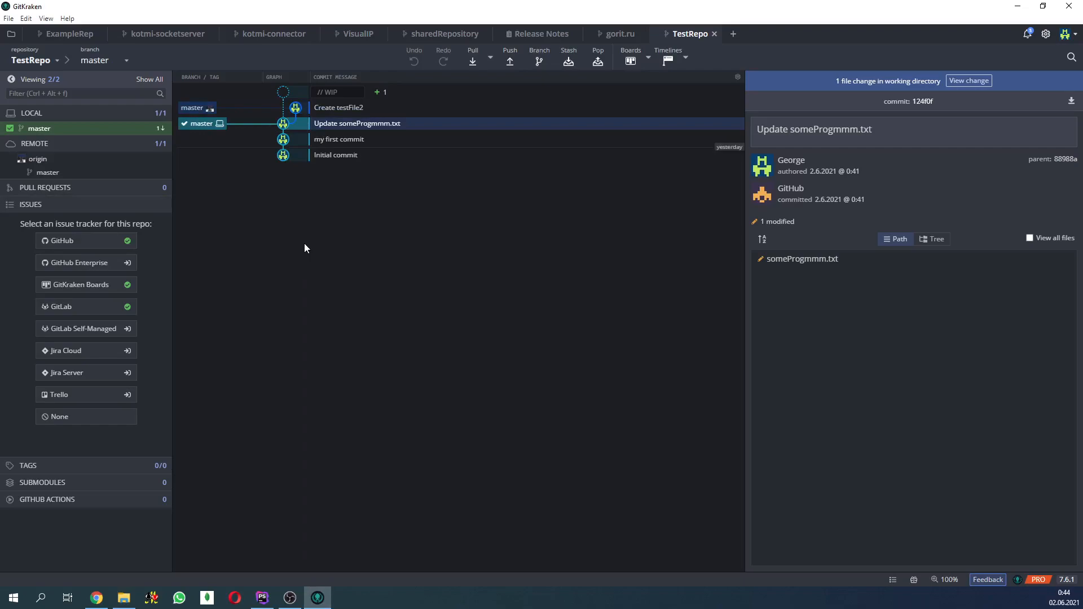
left_click(294, 92)
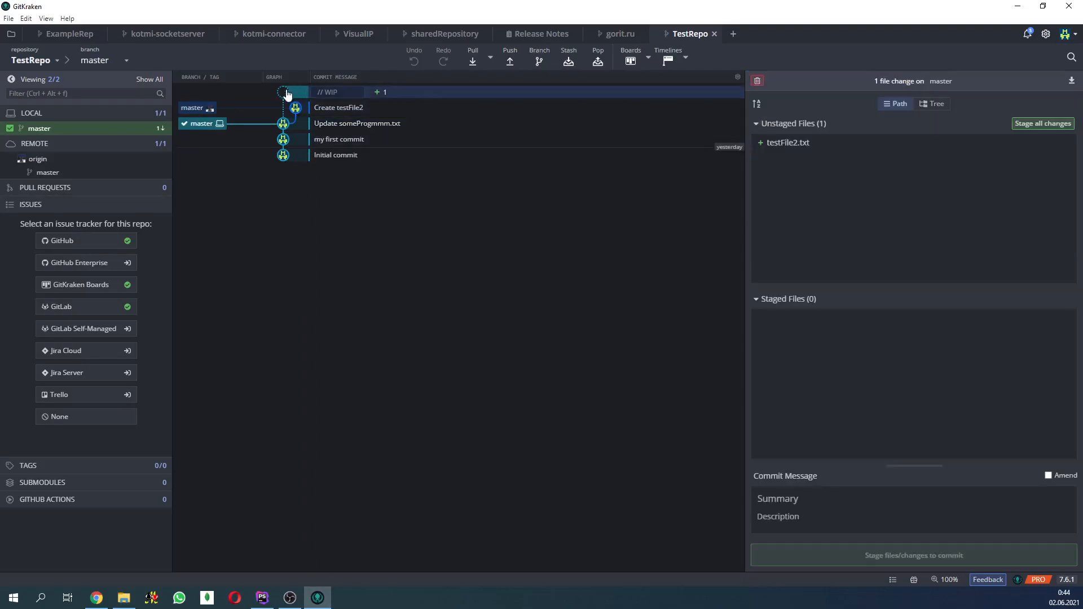
left_click(866, 155)
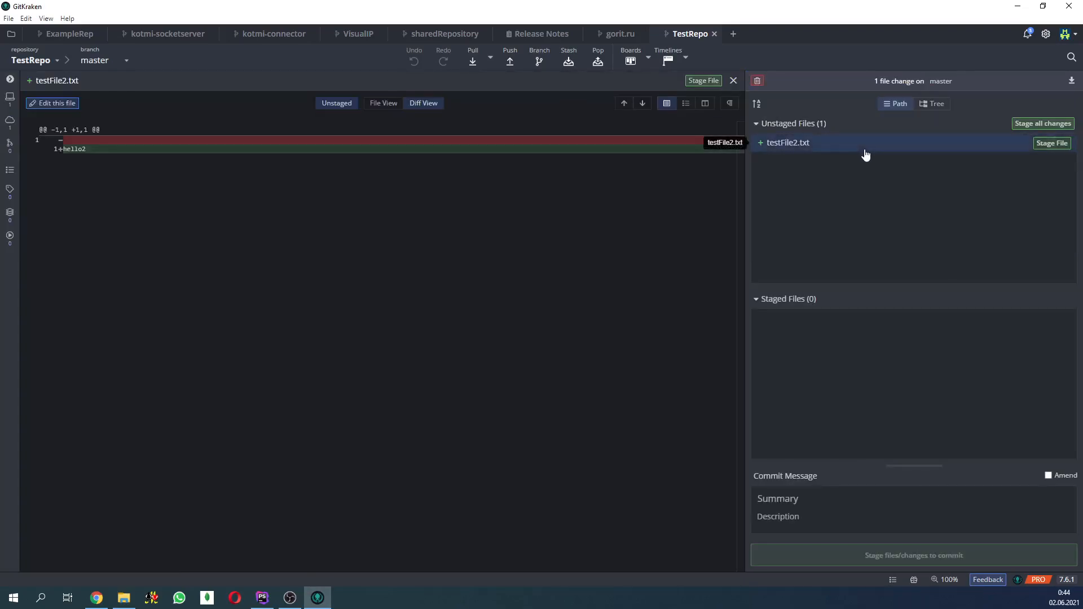
left_click(734, 80)
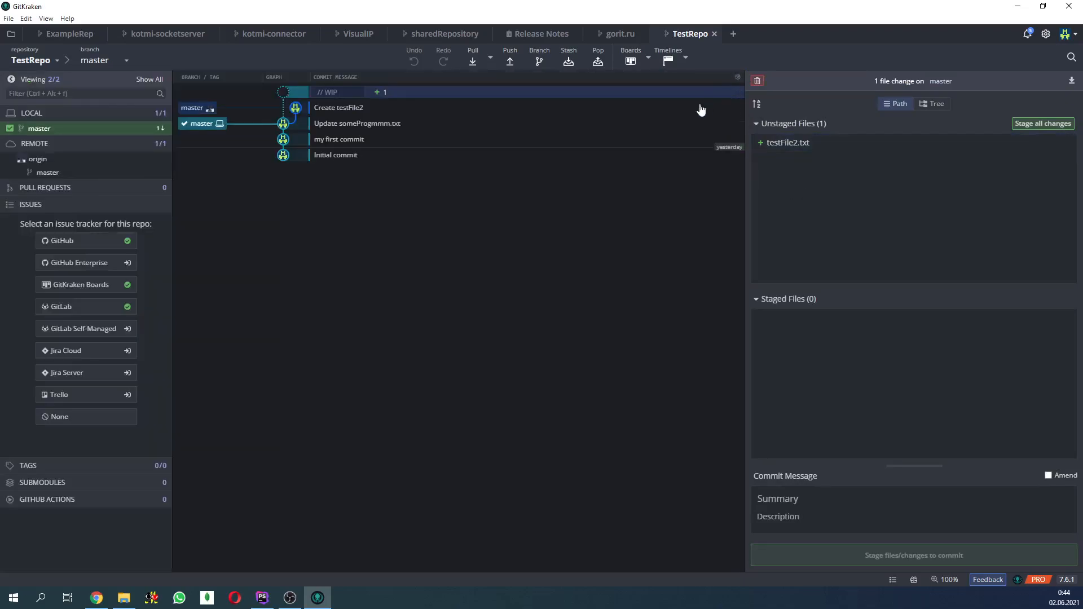
- Compare the remote "Create testFile2" commit with the uncommitted WIP changes in the graph
left_click(345, 108)
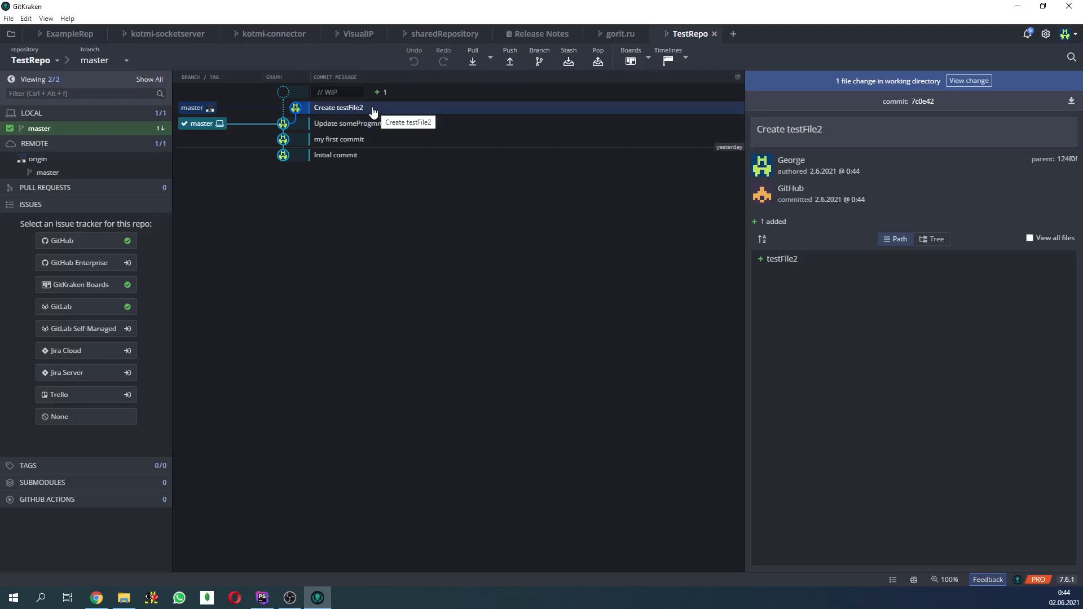
left_click(293, 95)
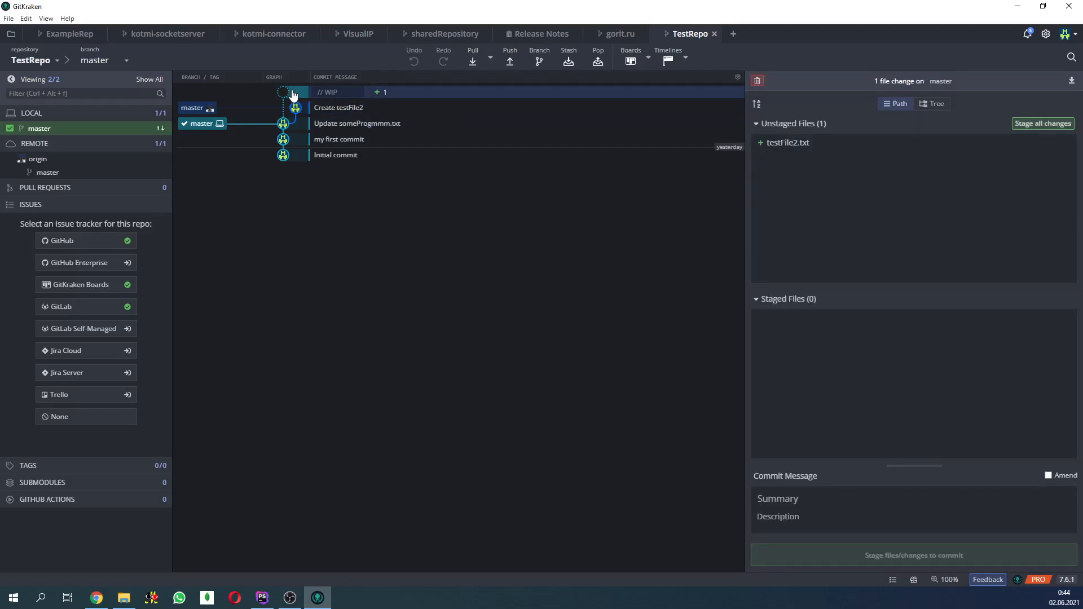
left_click(307, 110)
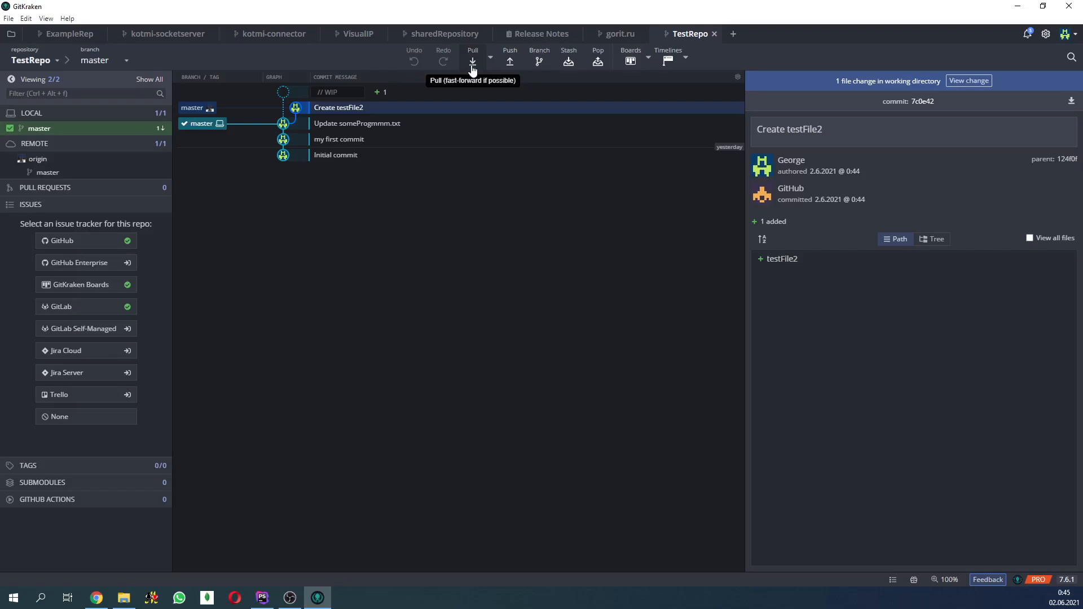
- Stash the uncommitted testFile2.txt change, and check the resulting stash entry and the local TestRepo folder
left_click(304, 97)
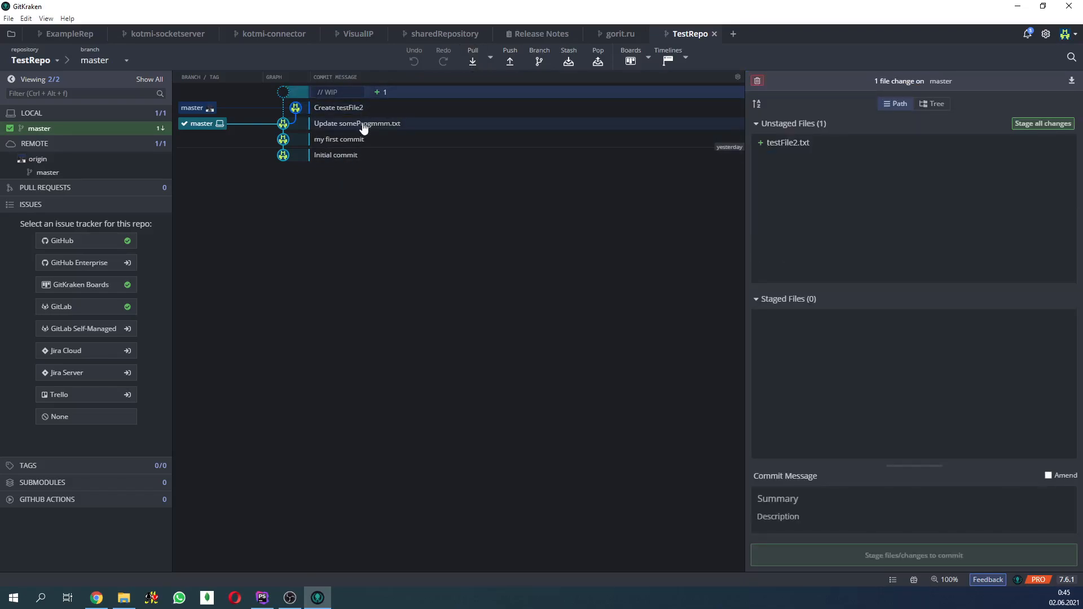
left_click(568, 63)
left_click(290, 96)
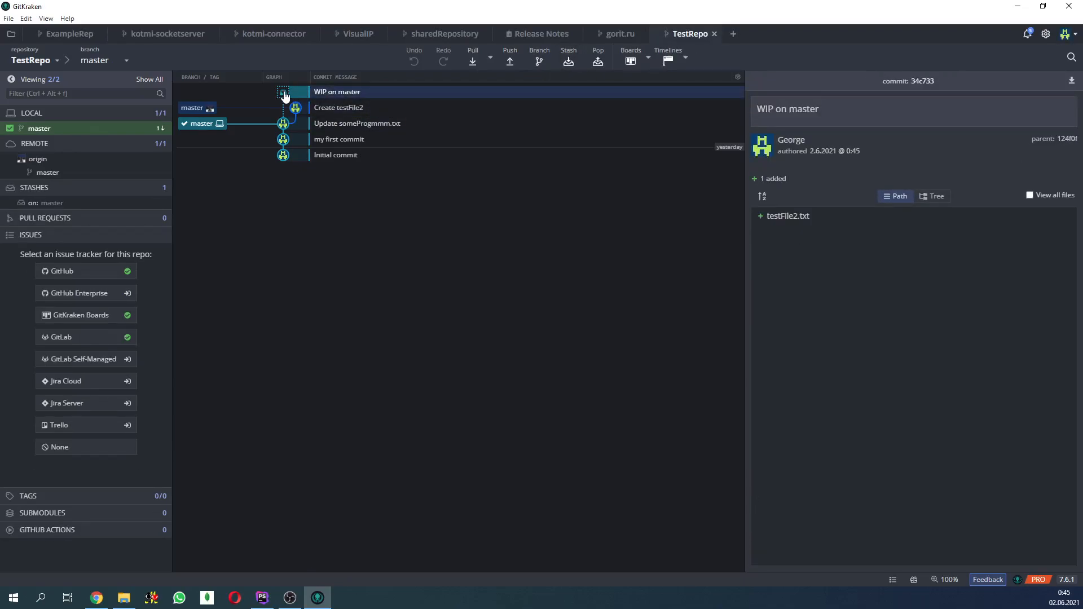
left_click(123, 598)
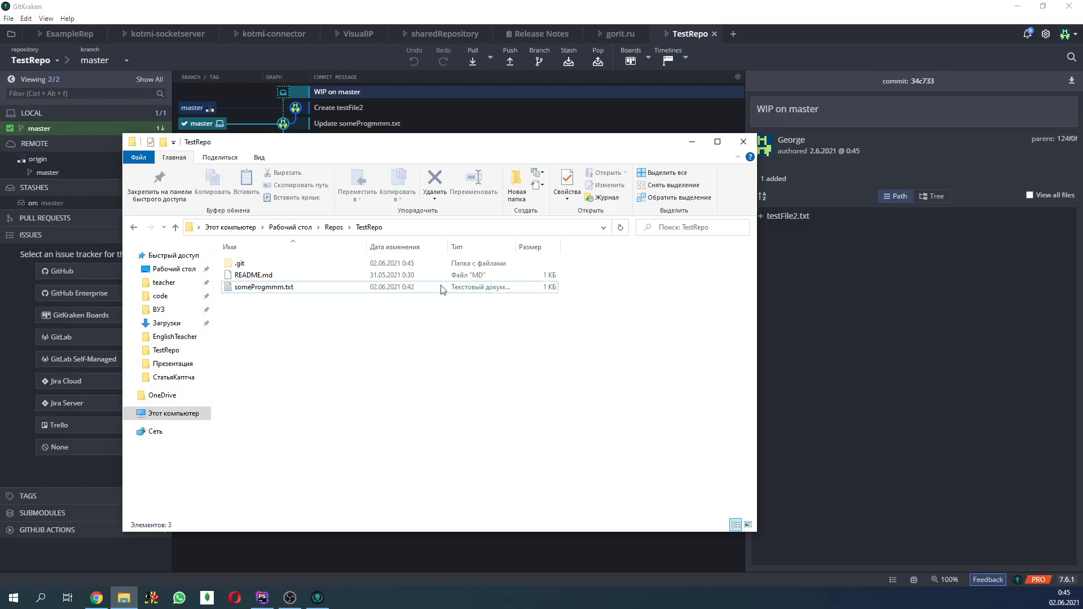
- Pull the remote "Create testFile2" commit into local master in GitKraken and pop the stashed testFile2.txt change on top of it
left_click(692, 145)
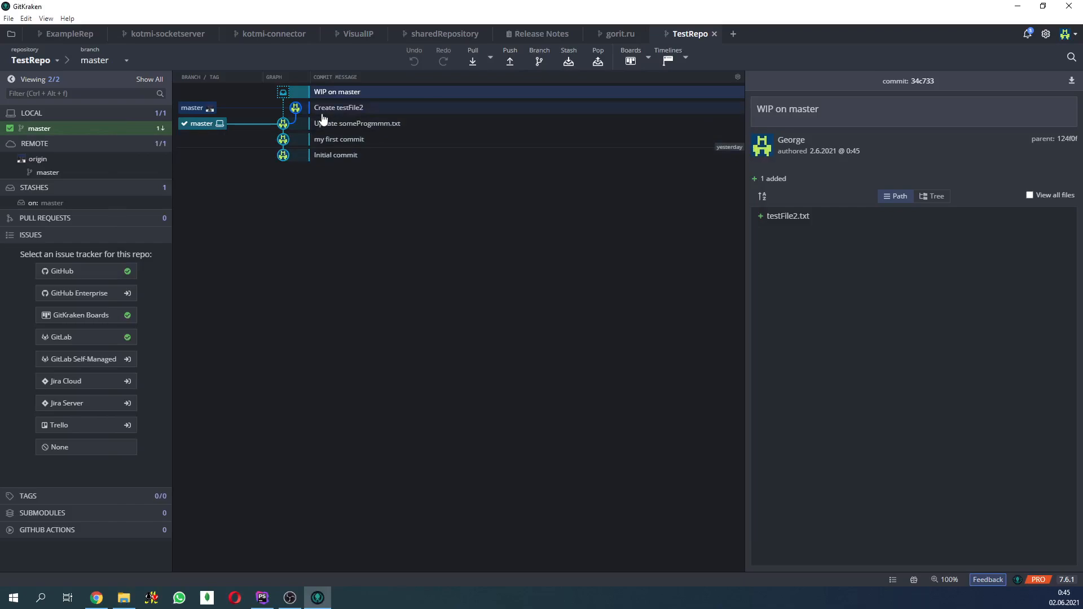
left_click(474, 63)
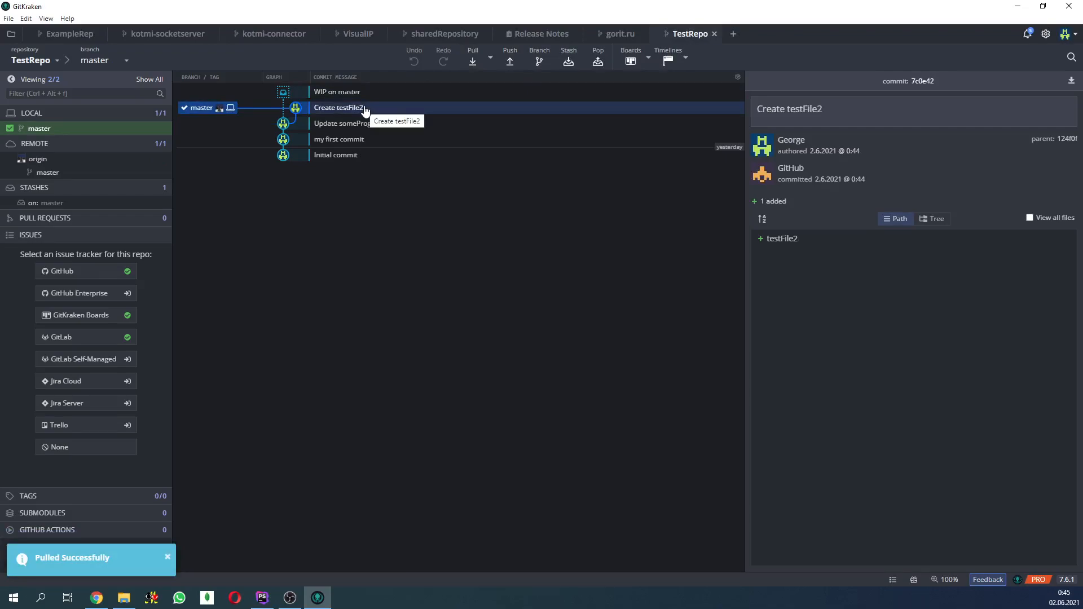
left_click(599, 62)
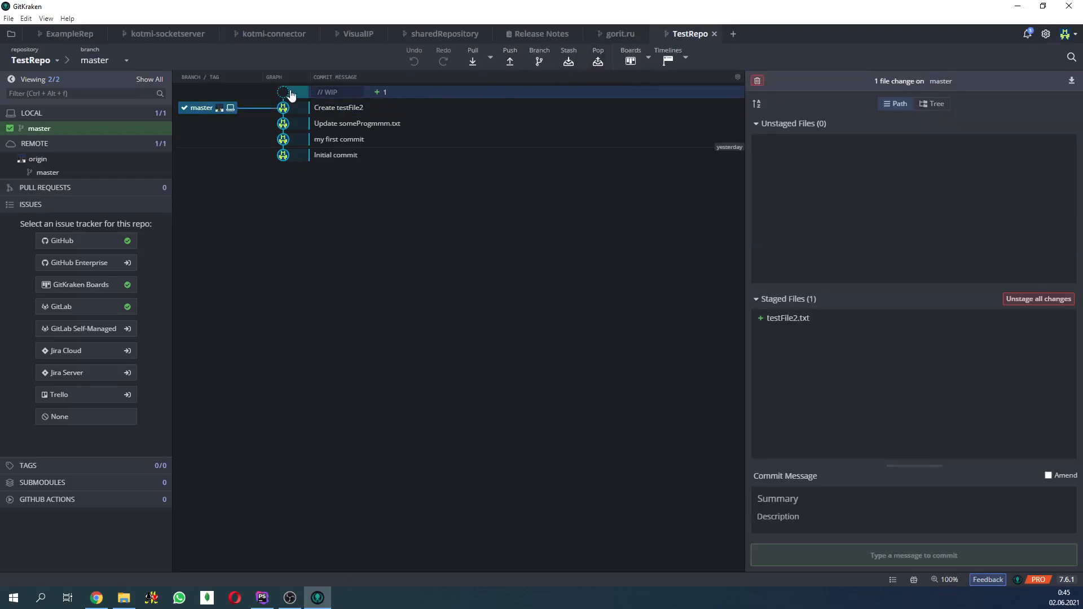
left_click(290, 113)
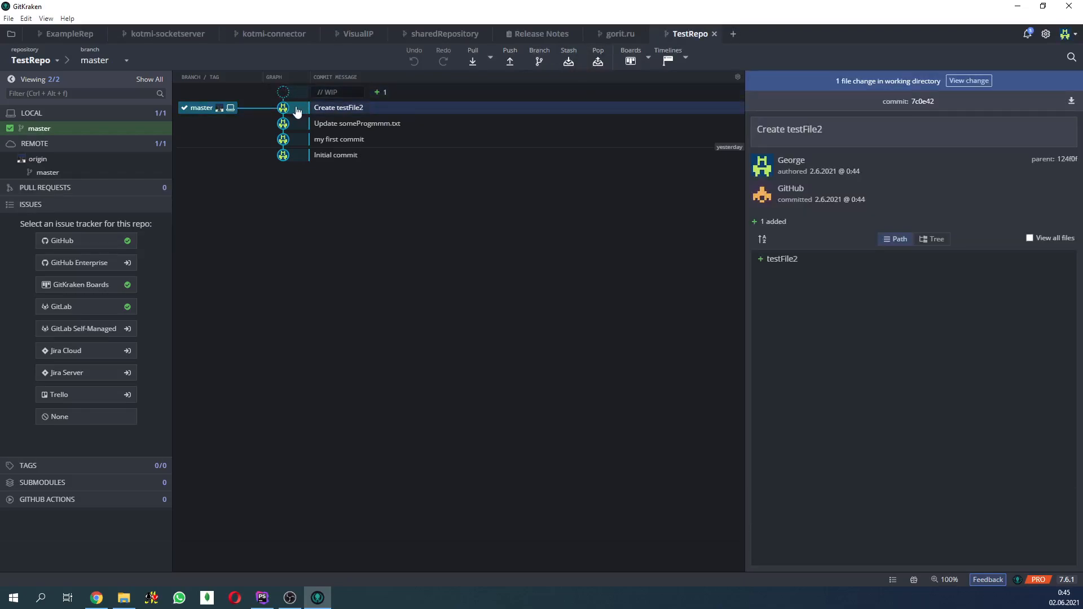
- Commit the staged testFile2.txt with the summary "commit number" and push master to origin
left_click(350, 92)
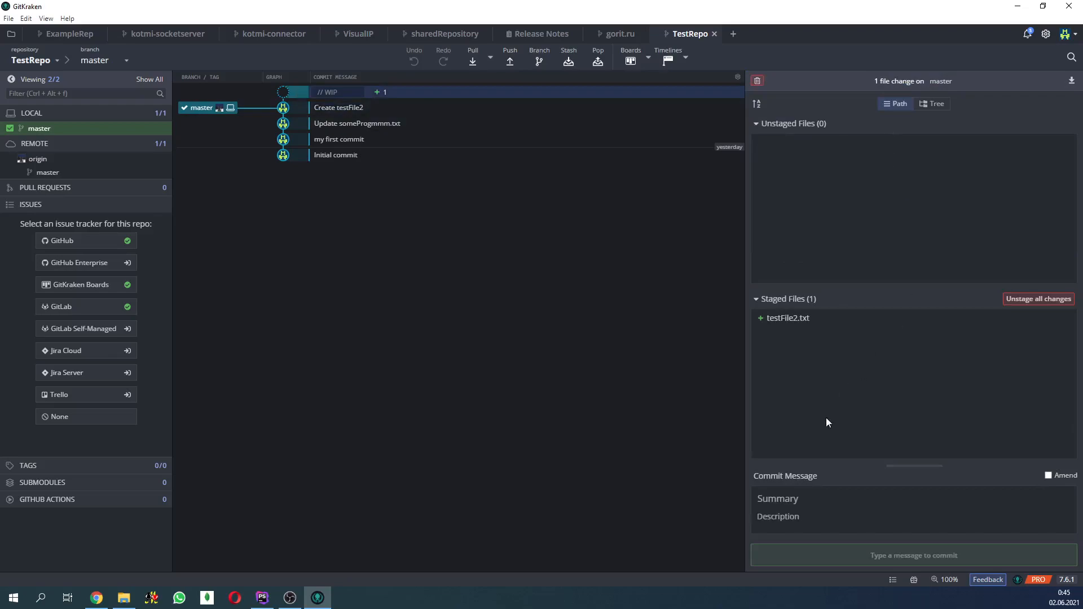
type("commit")
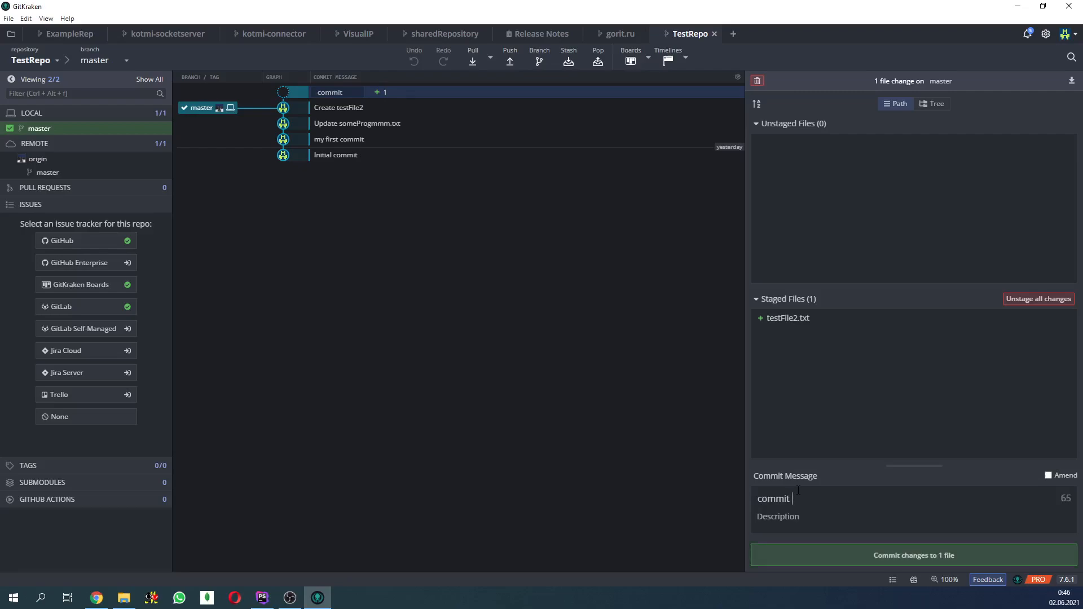
type("number")
left_click(914, 558)
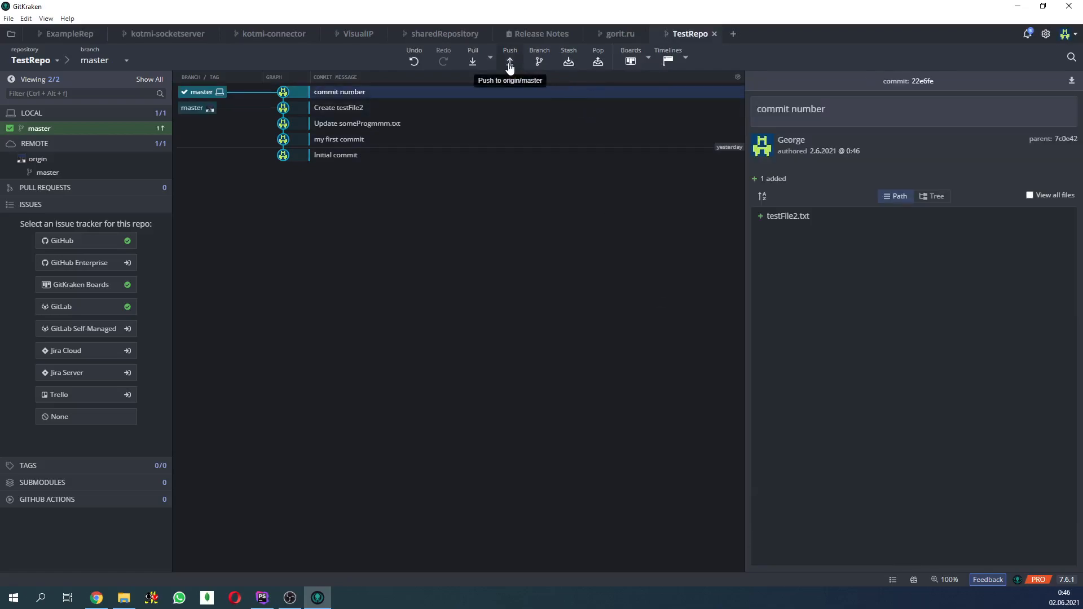
left_click(510, 64)
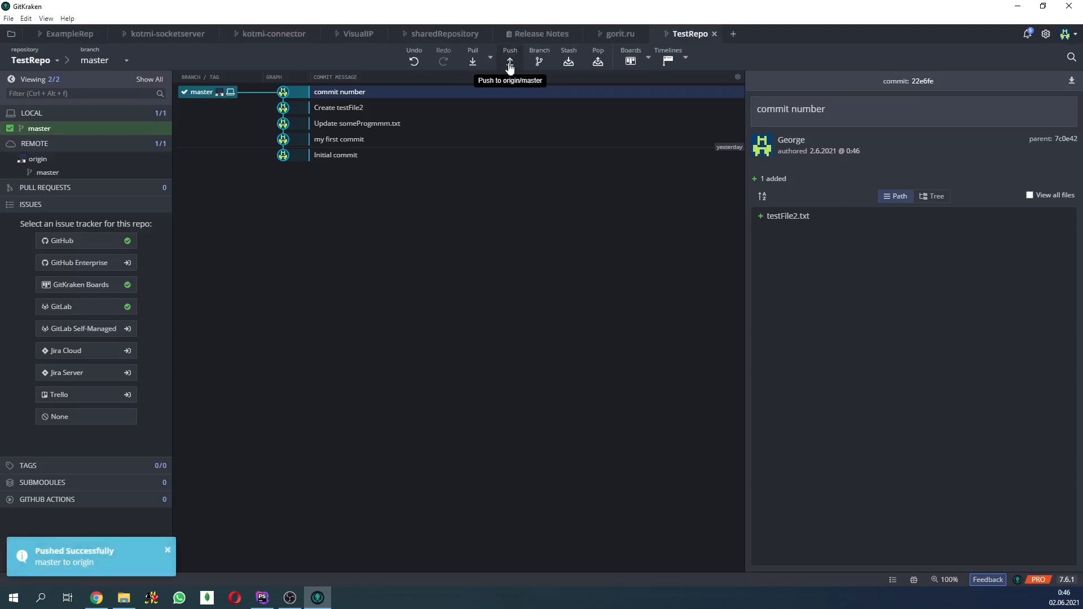
- Compare the two latest commits in the graph, and reload the TestRepo page on GitHub in Chrome to check the pushed files
left_click(342, 109)
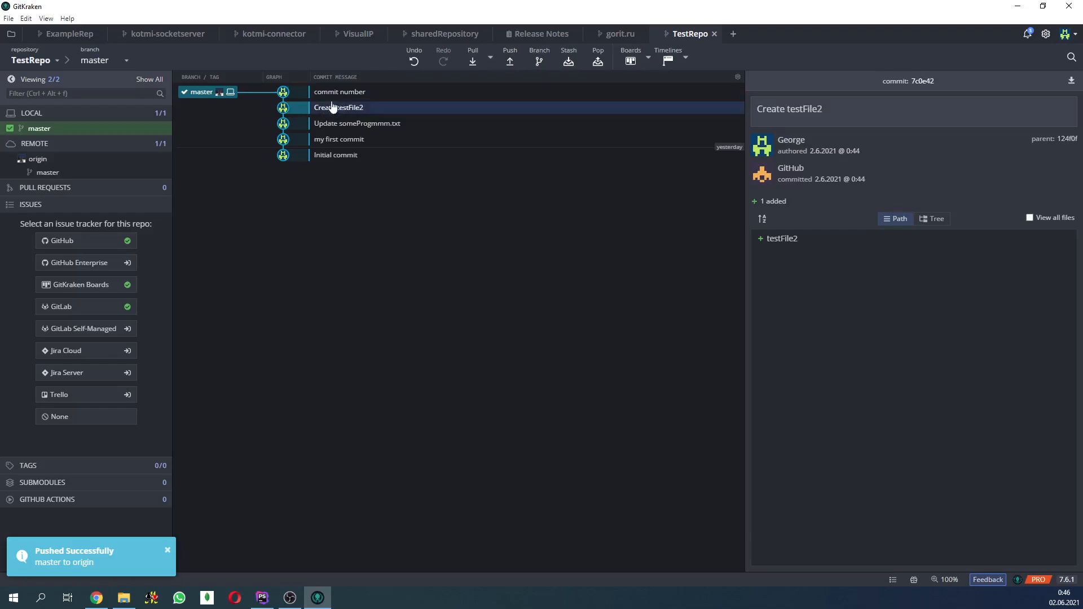
left_click(372, 94)
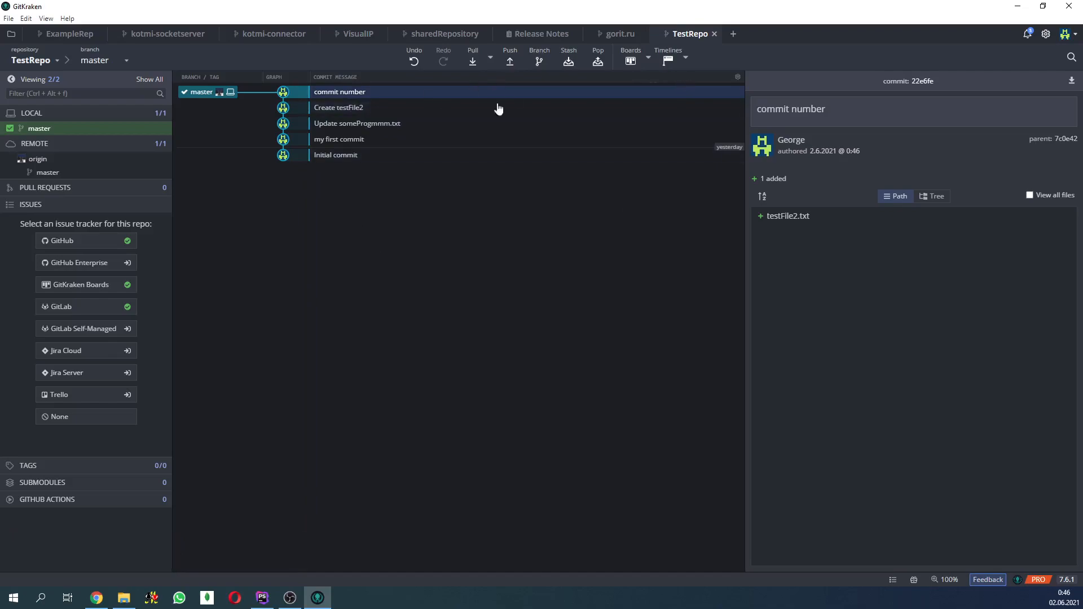
left_click(96, 597)
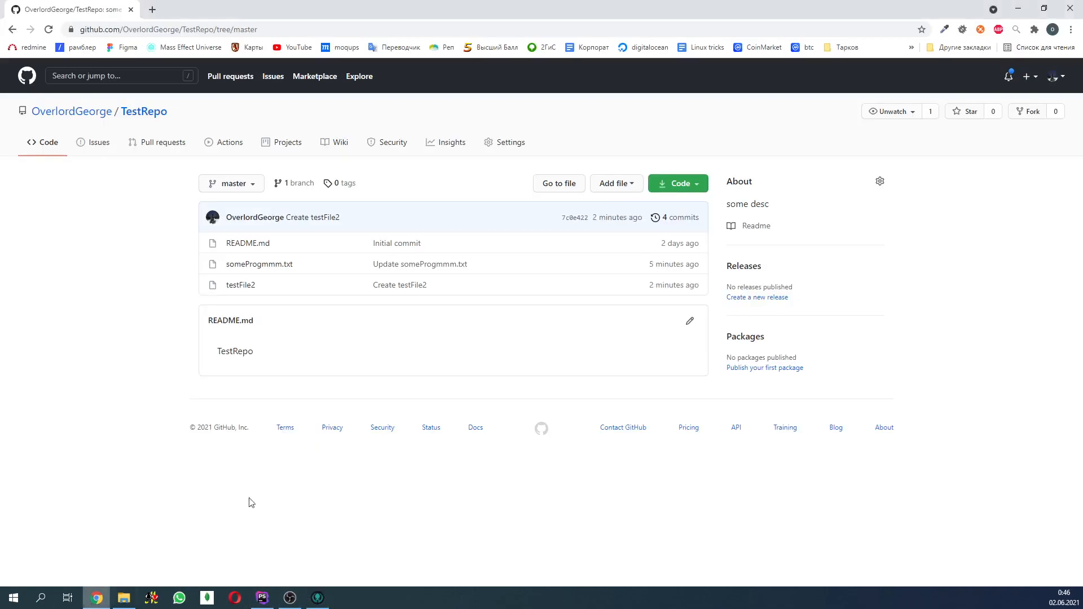
key("F5")
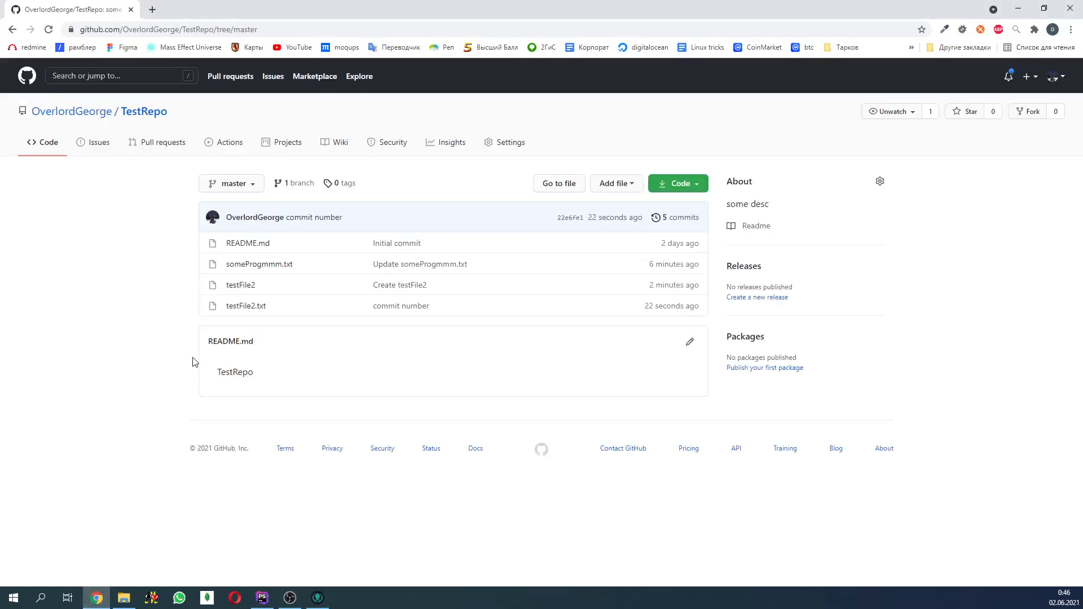